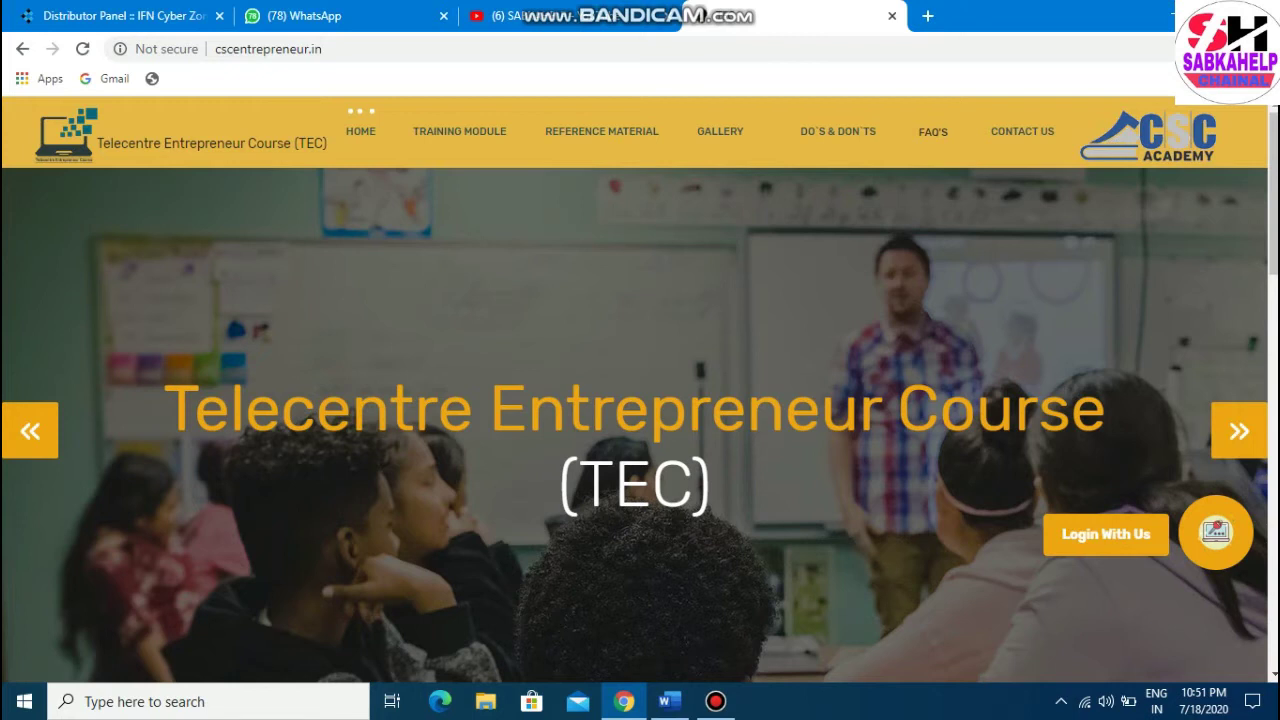
Switch to the SABKAHELP YouTube channel's Videos page.
{"action": "left_click", "coordinate": [520, 16]}
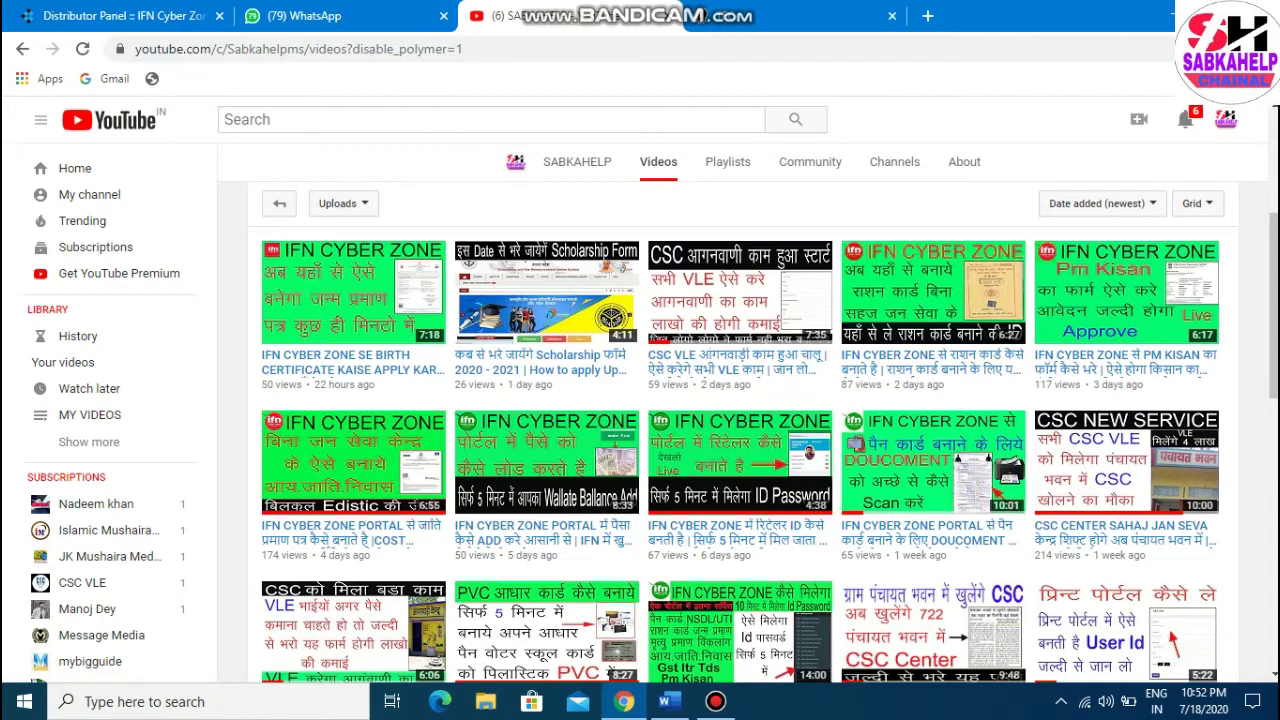
Return to the cscentrepreneur.in Telecentre Entrepreneur Course tab with Ctrl+Tab.
{"action": "key", "text": "ctrl+Tab"}
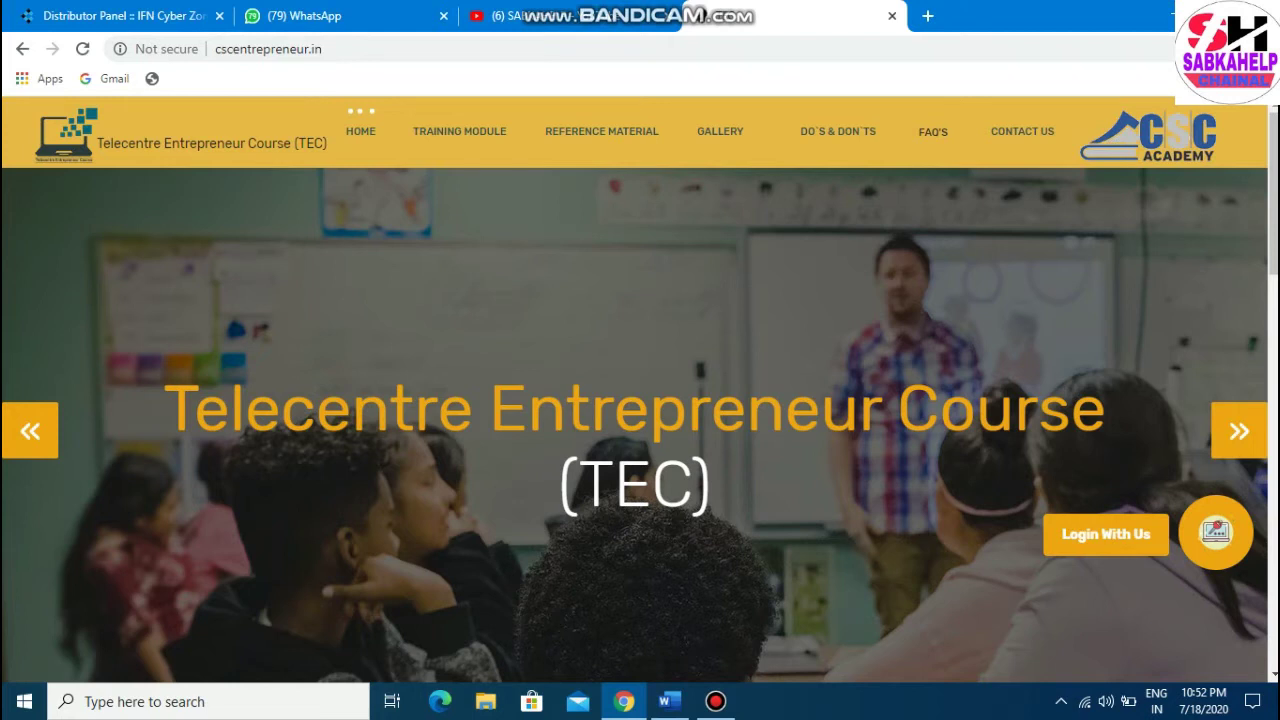
Open the course login page through 'Login With Us'.
{"action": "left_click", "coordinate": [1105, 533]}
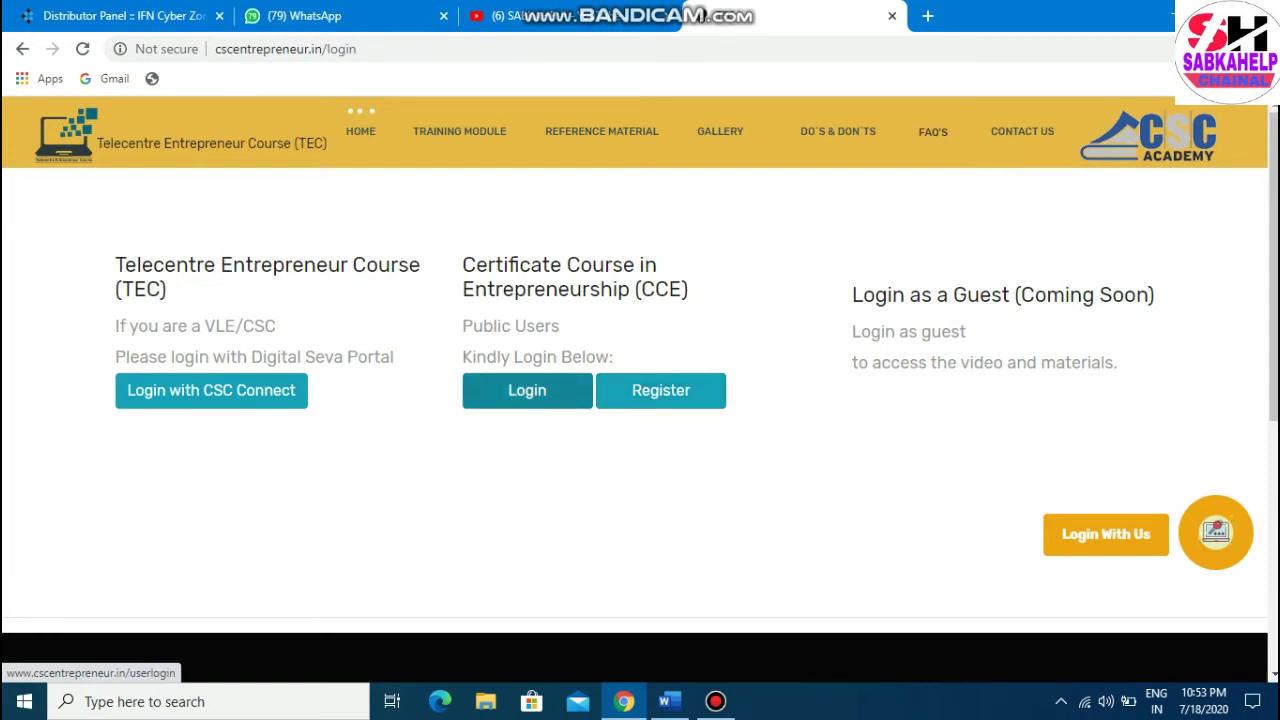
Open the CCE registration form and look over its fields.
{"action": "left_click", "coordinate": [640, 392]}
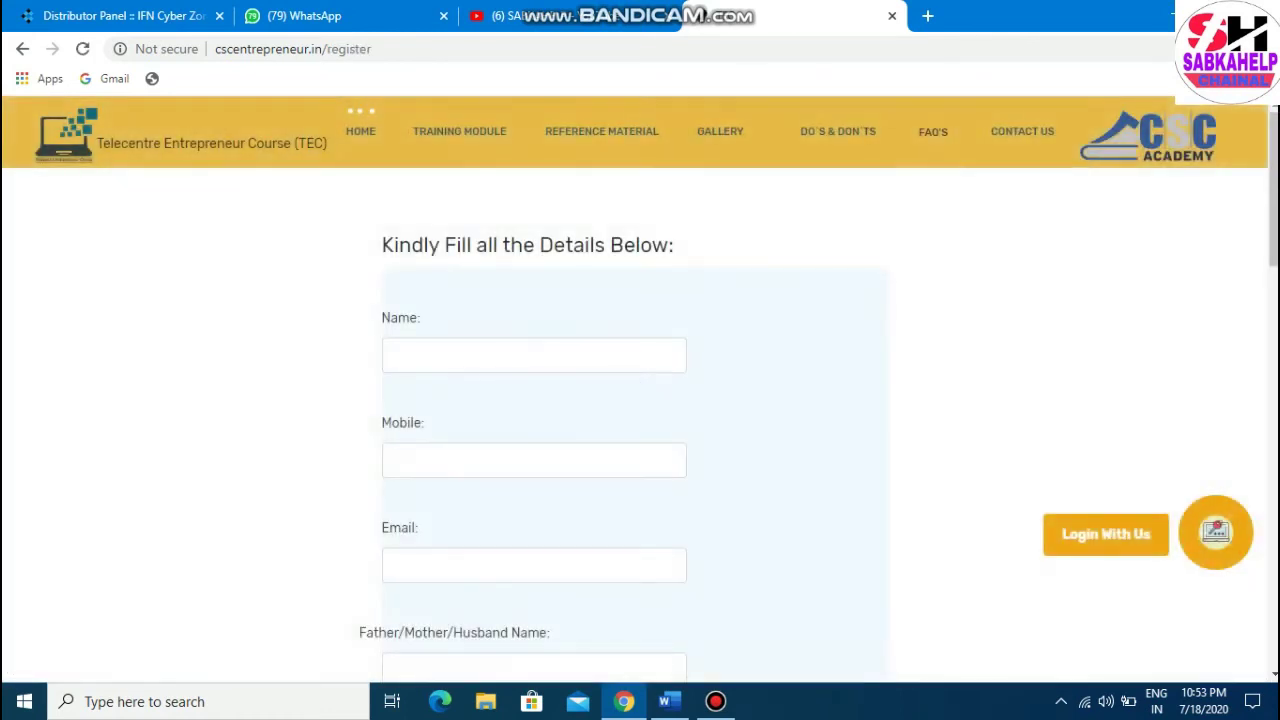
{"action": "scroll", "coordinate": [637, 395], "scroll_direction": "down", "scroll_amount": 8}
{"action": "scroll", "coordinate": [640, 390], "scroll_direction": "down", "scroll_amount": 3}
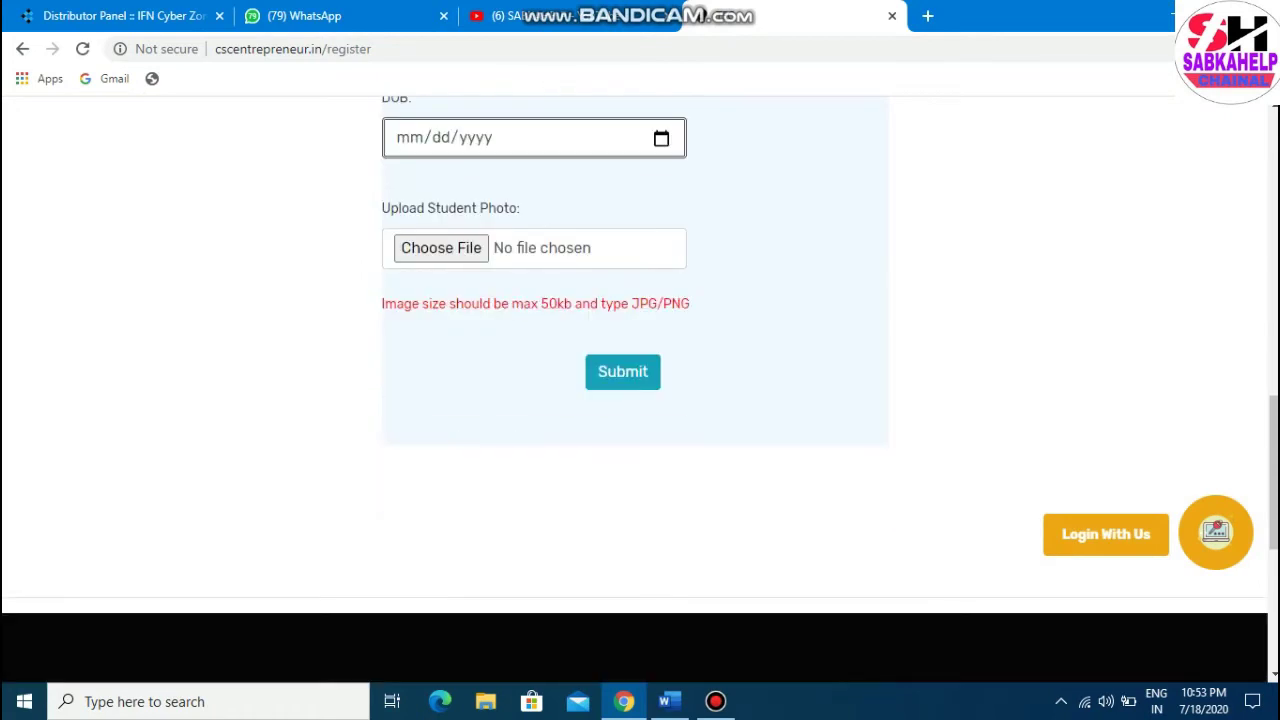
{"action": "scroll", "coordinate": [640, 390], "scroll_direction": "up", "scroll_amount": 2}
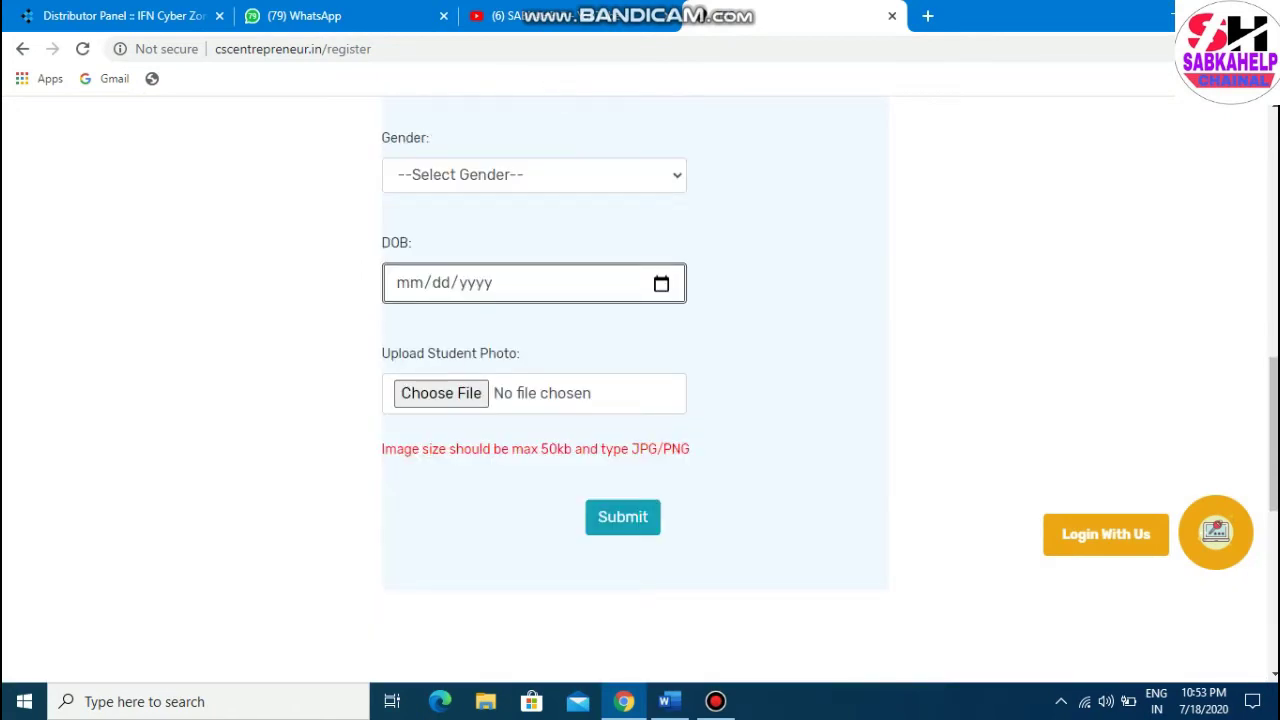
{"action": "scroll", "coordinate": [634, 390], "scroll_direction": "up", "scroll_amount": 5}
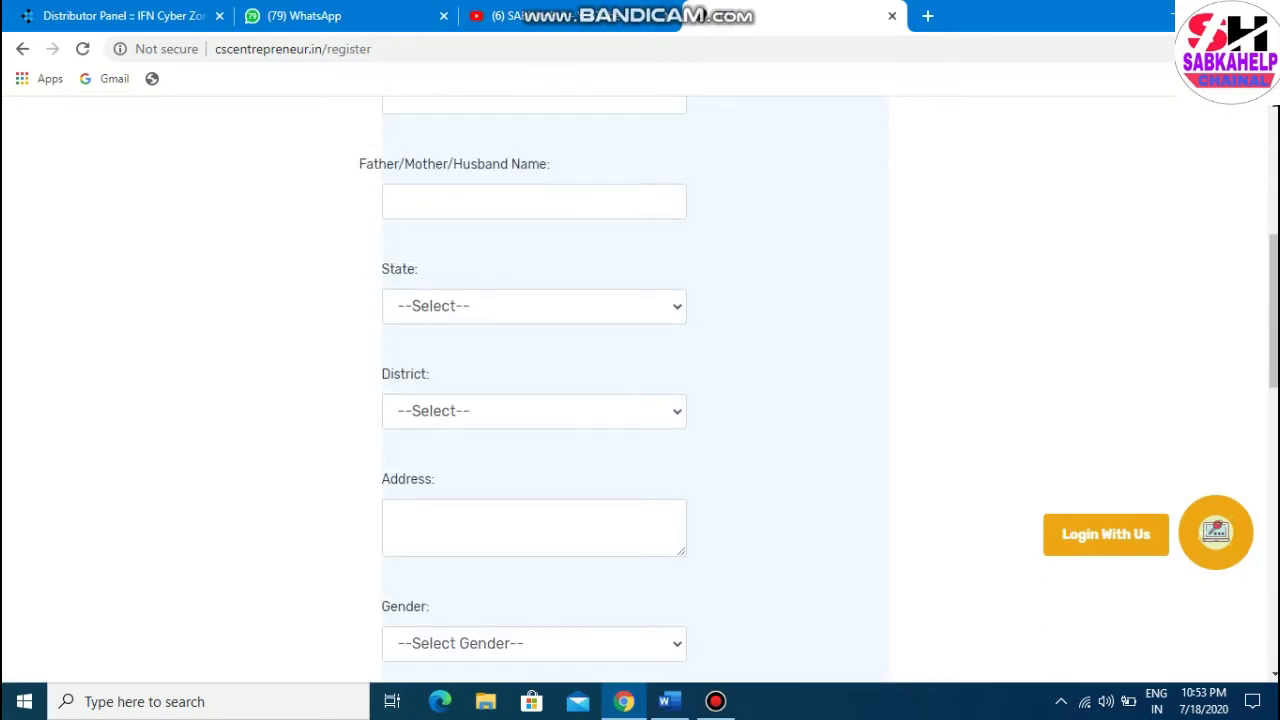
{"action": "scroll", "coordinate": [634, 390], "scroll_direction": "up", "scroll_amount": 4}
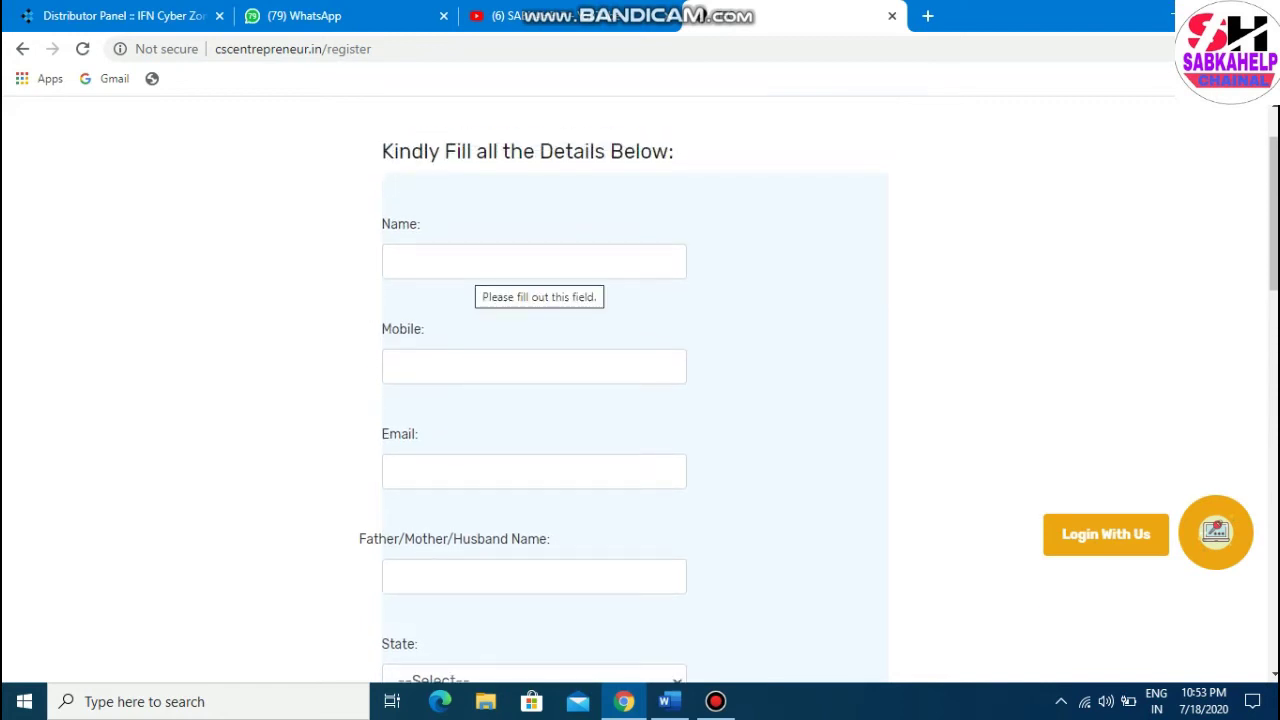
Enter the applicant's full name in the Name field, then bring up the Word notes.
{"action": "left_click", "coordinate": [480, 262]}
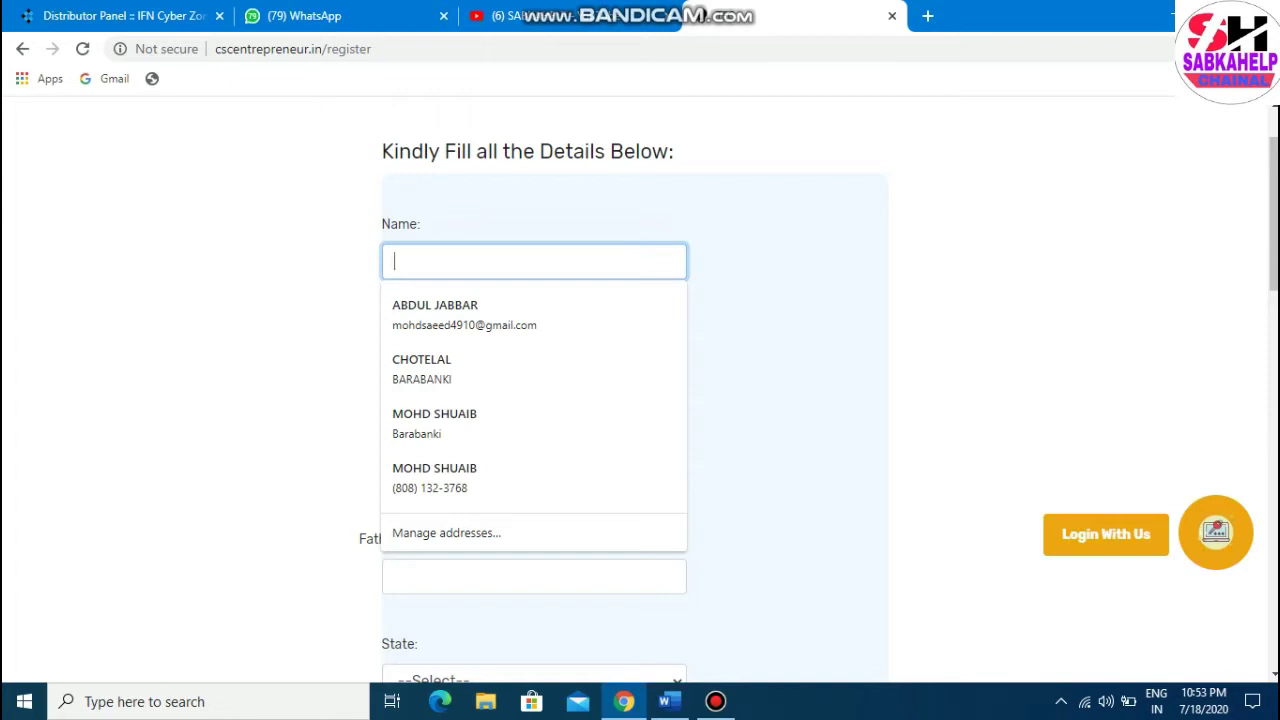
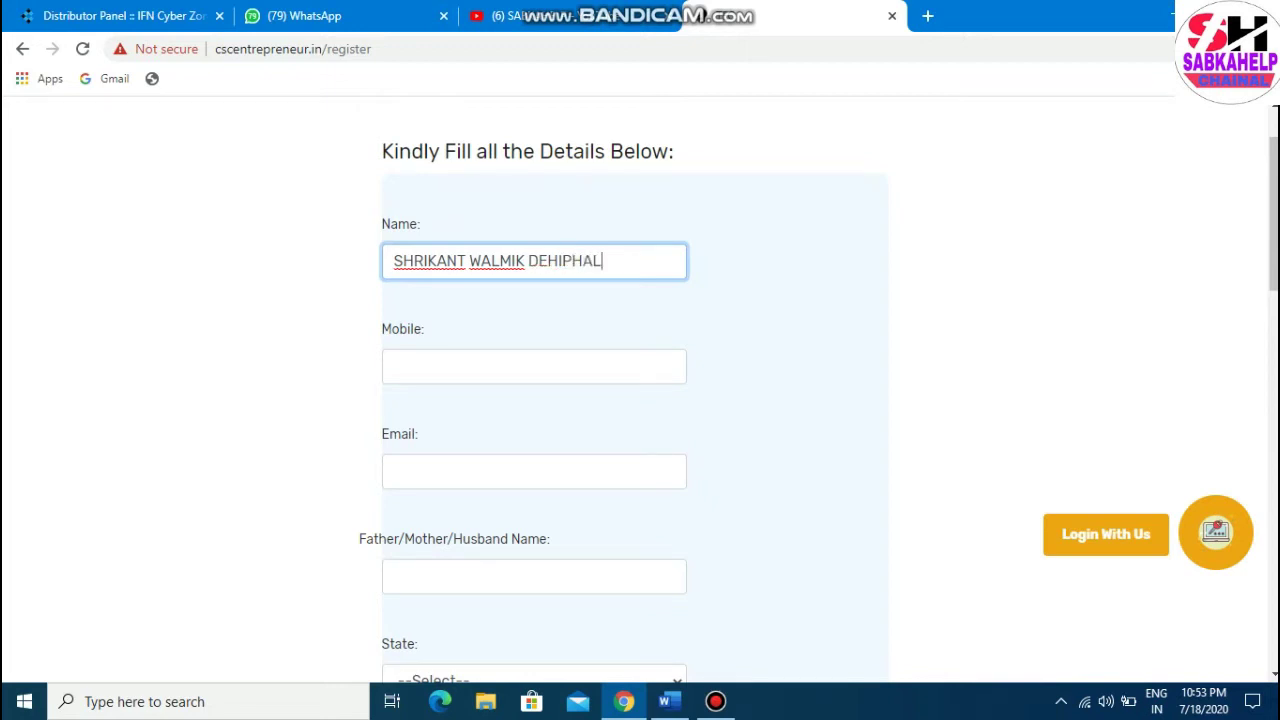
{"action": "left_click", "coordinate": [534, 366]}
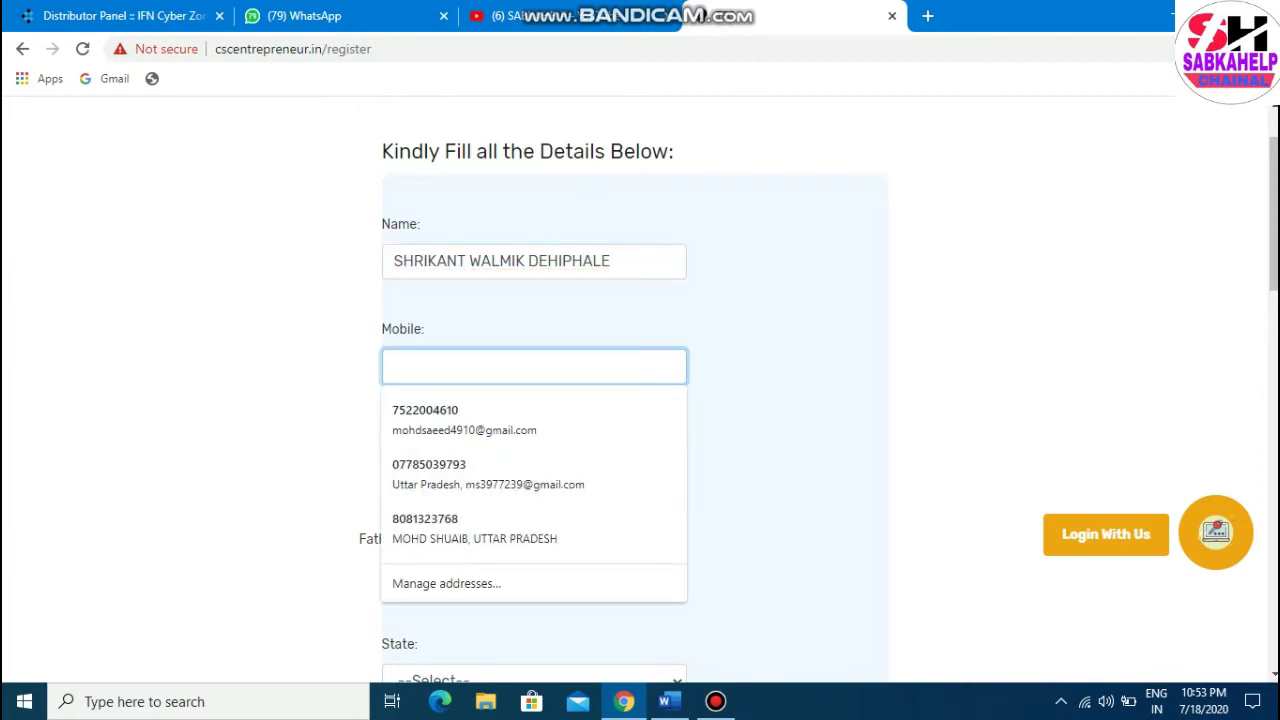
{"action": "left_click", "coordinate": [668, 701]}
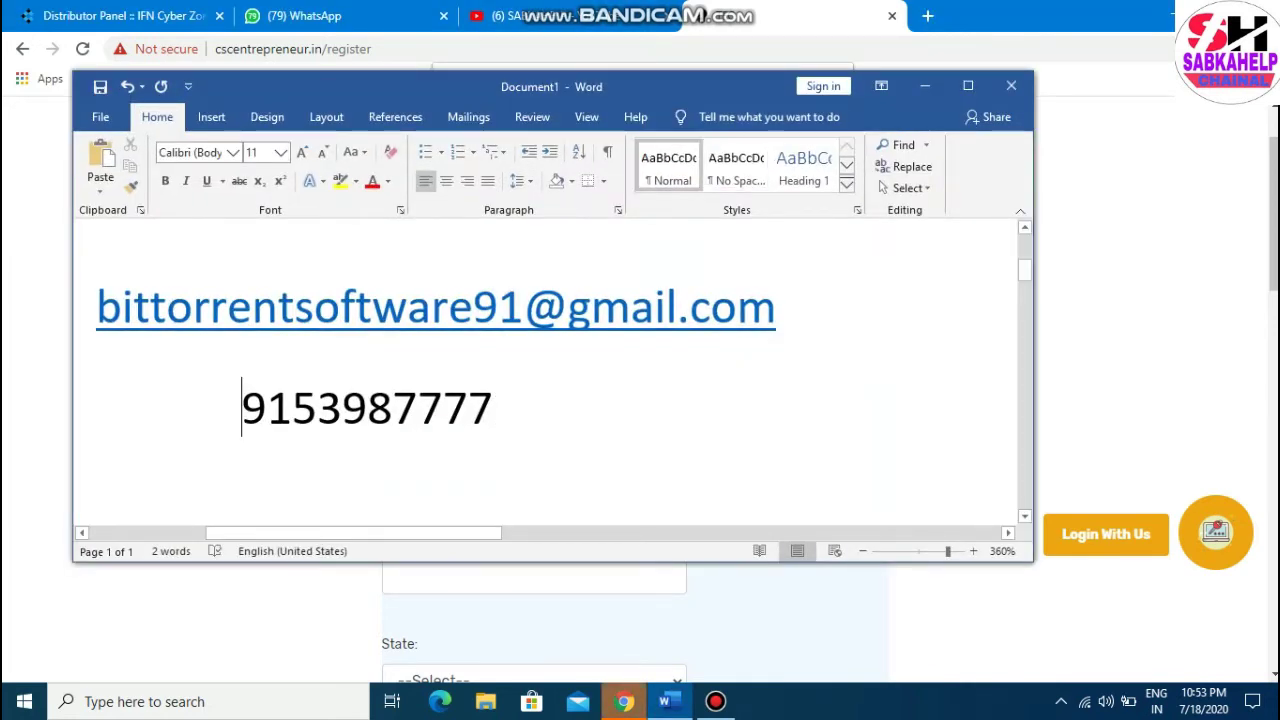
Copy the mobile number from the Word document and dismiss the 10-digit mobile alert.
{"action": "triple_click", "coordinate": [380, 408]}
{"action": "double_click", "coordinate": [380, 408]}
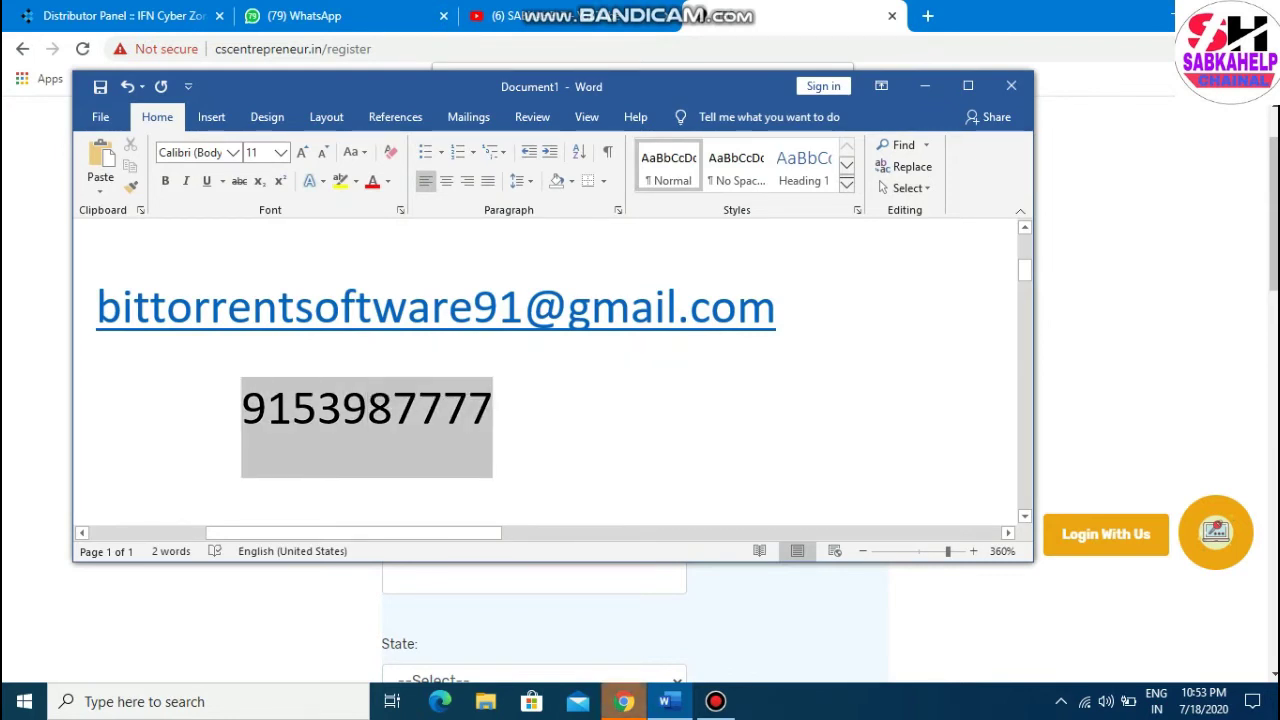
{"action": "right_click", "coordinate": [430, 400]}
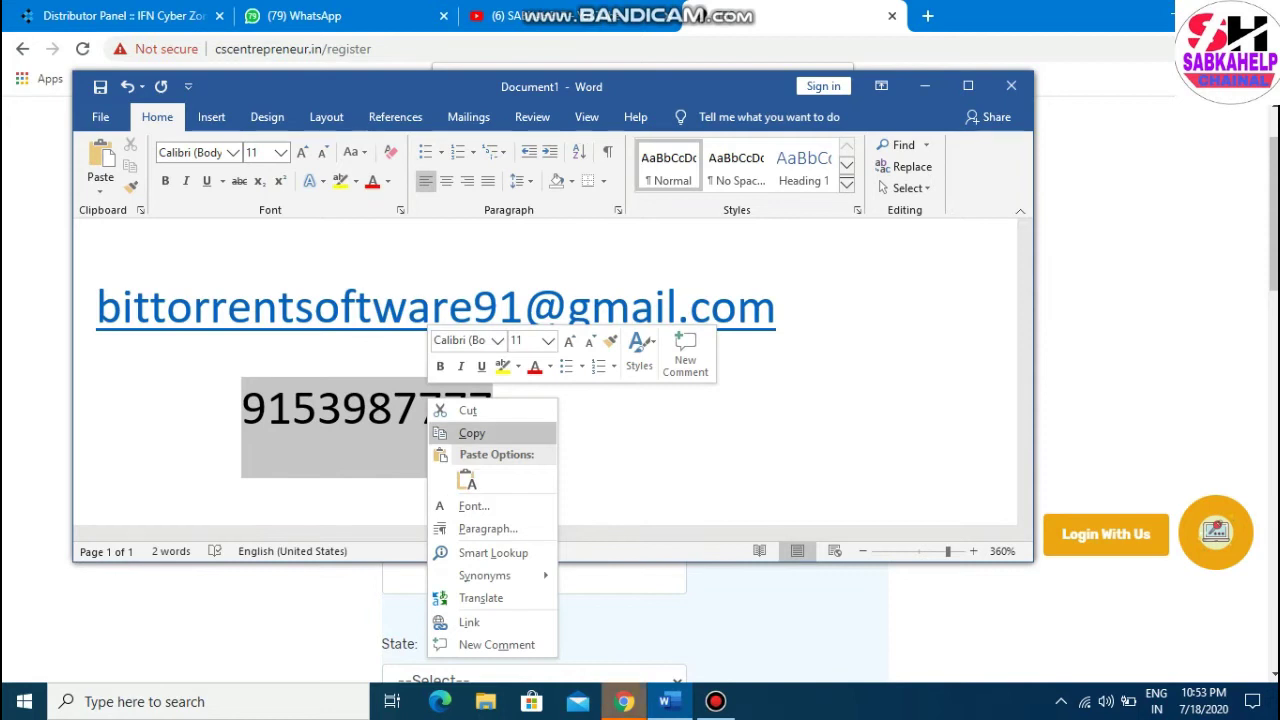
{"action": "left_click", "coordinate": [471, 433]}
{"action": "left_click", "coordinate": [489, 408]}
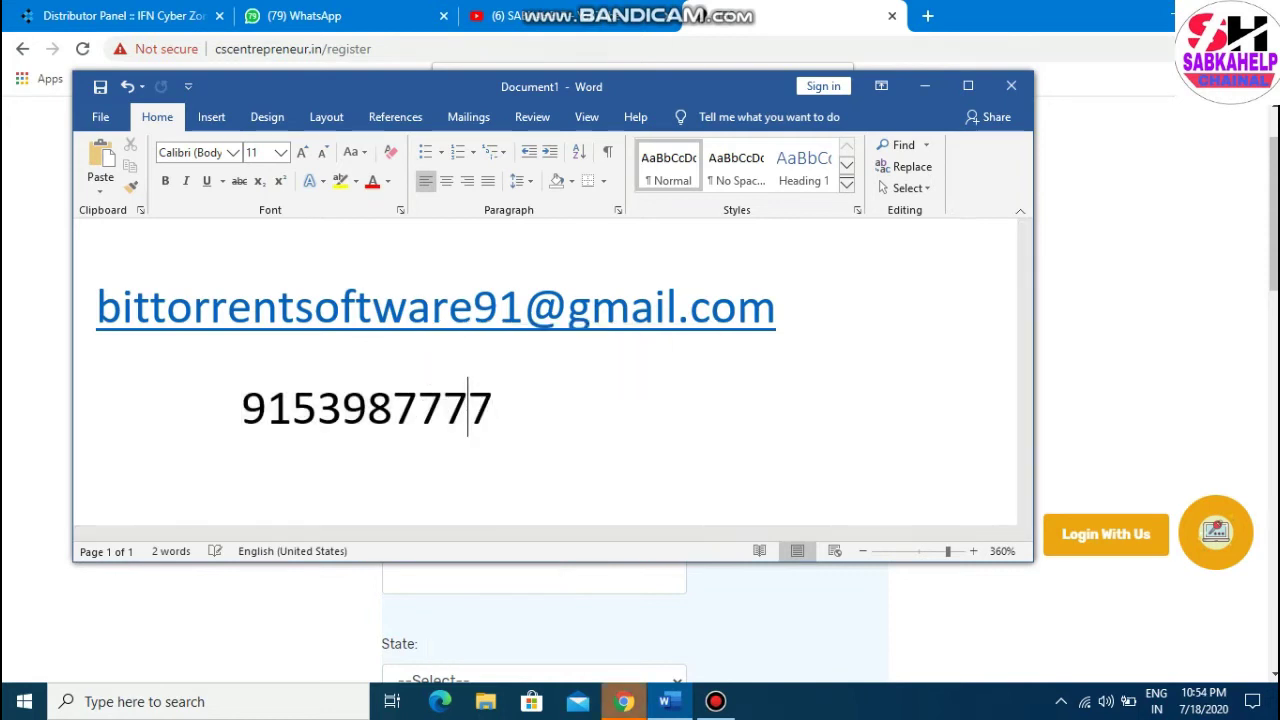
{"action": "key", "text": "alt+Tab"}
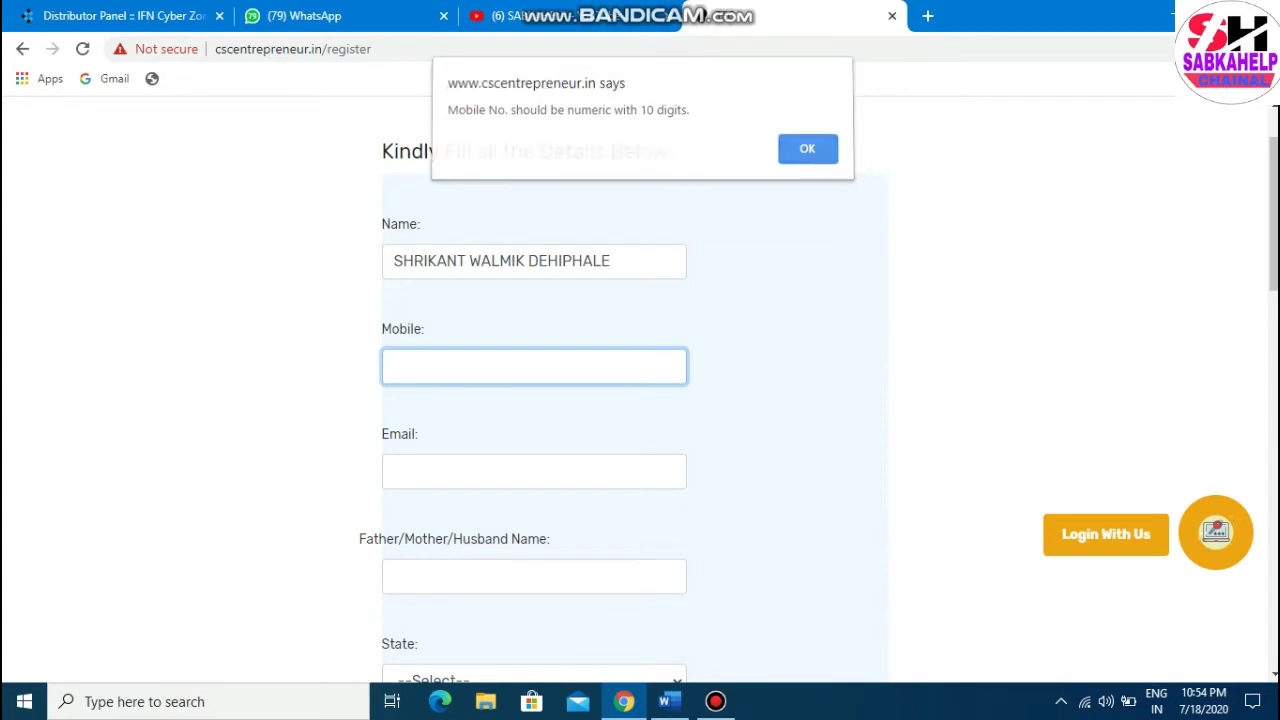
{"action": "key", "text": "Return"}
Paste the mobile number into the Mobile field and move to Email to trigger the check.
{"action": "key", "text": "ctrl+v"}
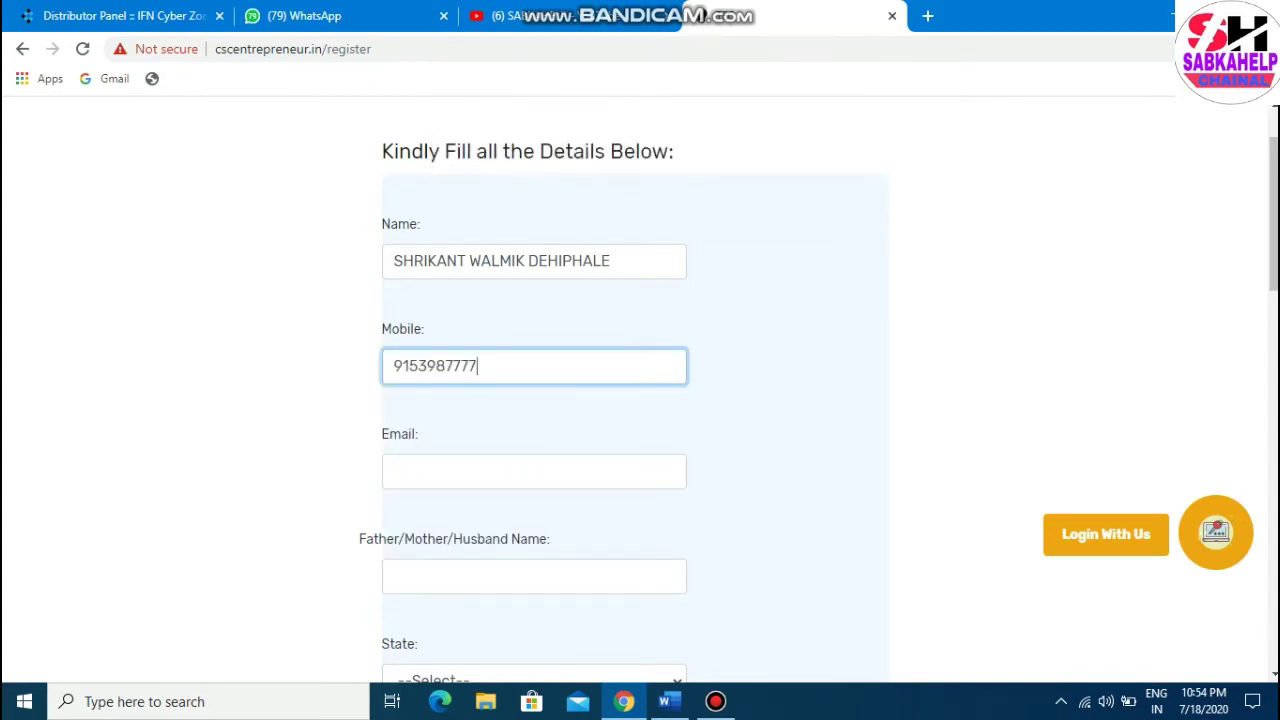
{"action": "key", "text": "Tab"}
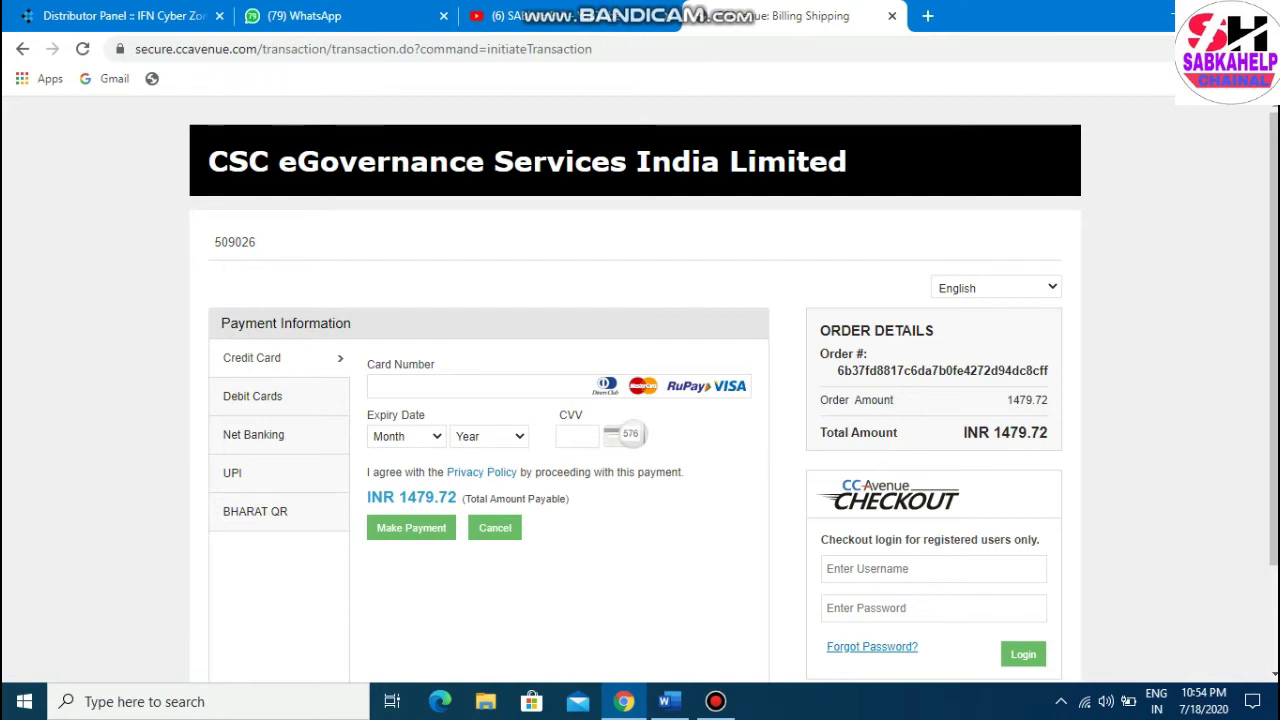
Choose debit card payment and enter the card number.
{"action": "scroll", "coordinate": [640, 400], "scroll_direction": "down", "scroll_amount": 1}
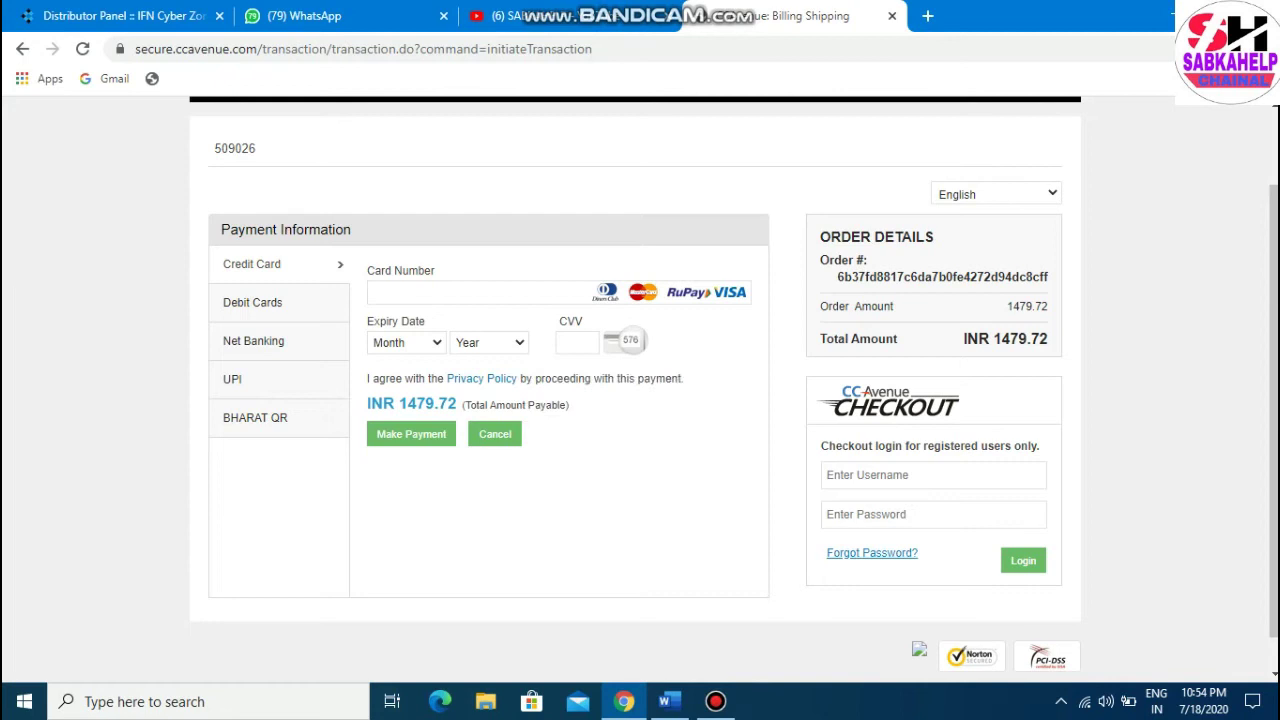
{"action": "left_click", "coordinate": [470, 292]}
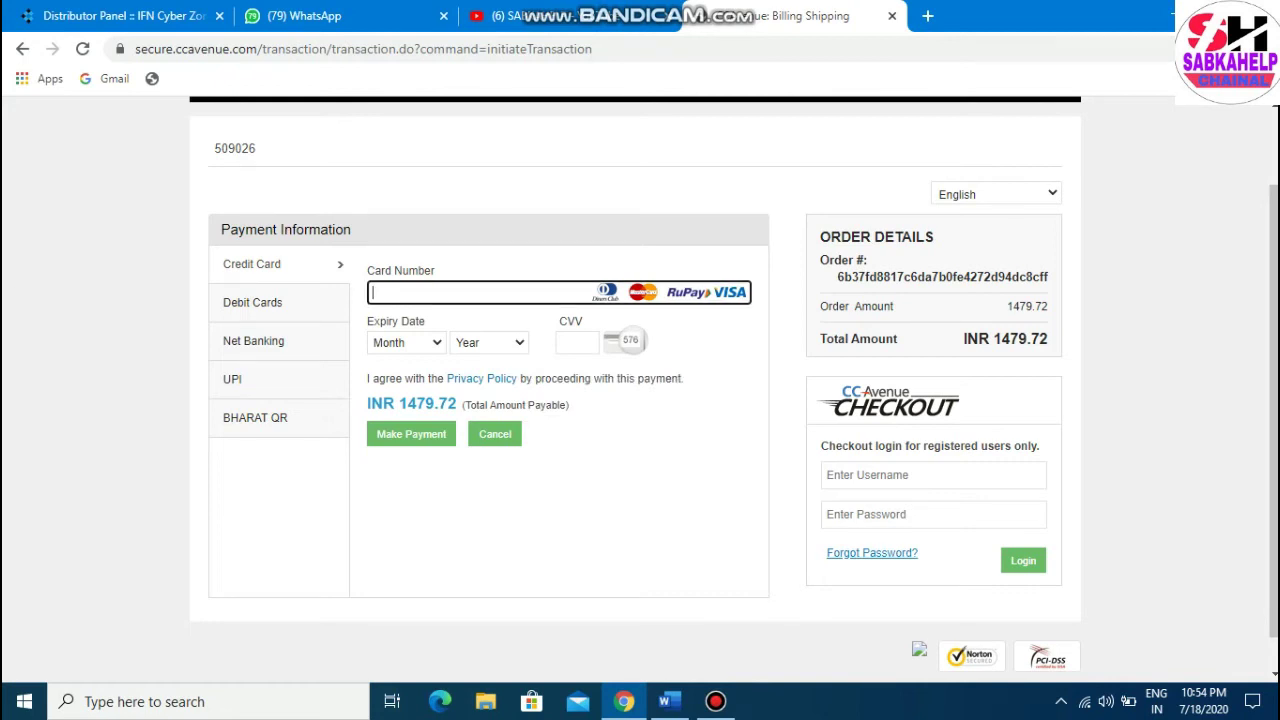
{"action": "triple_click", "coordinate": [252, 302]}
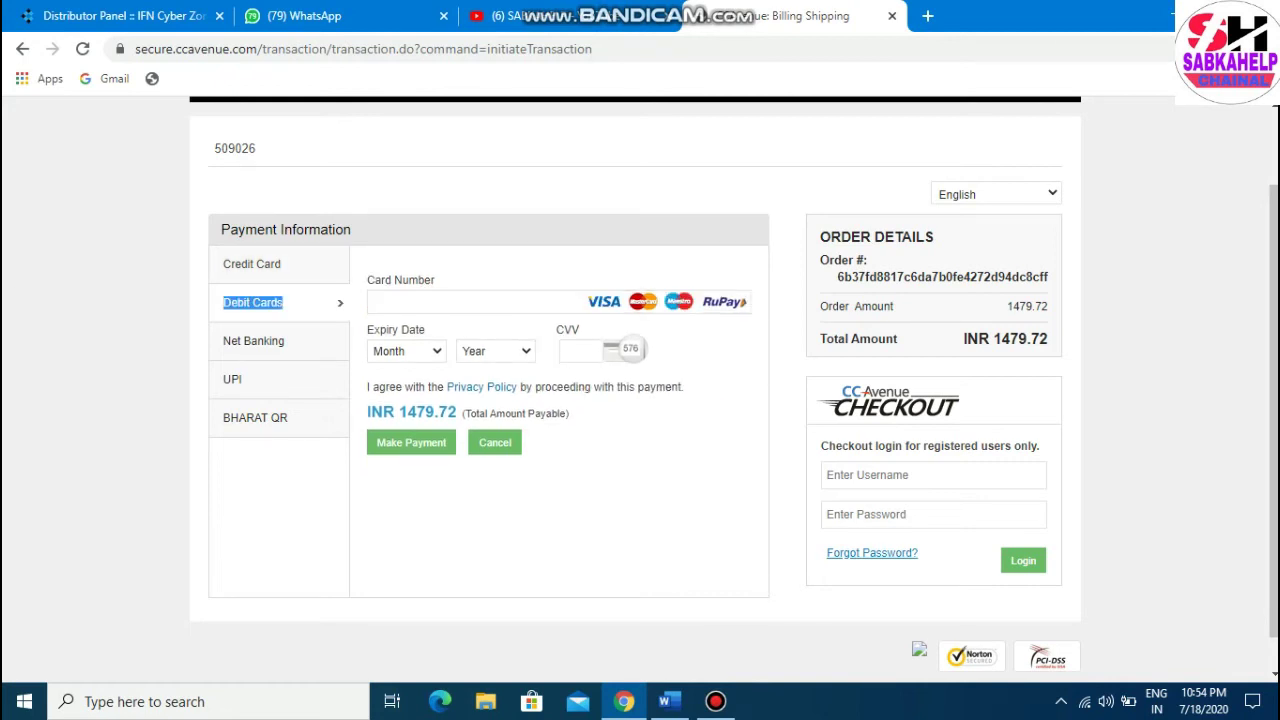
{"action": "left_click", "coordinate": [374, 301]}
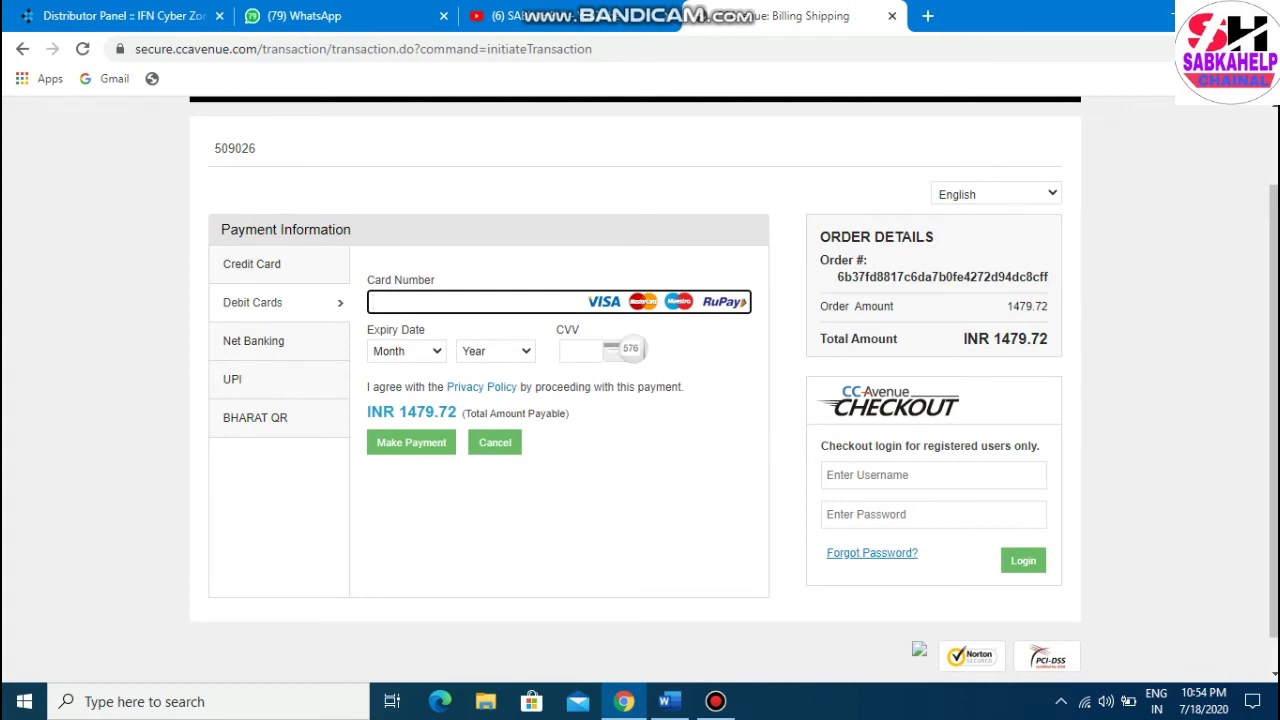
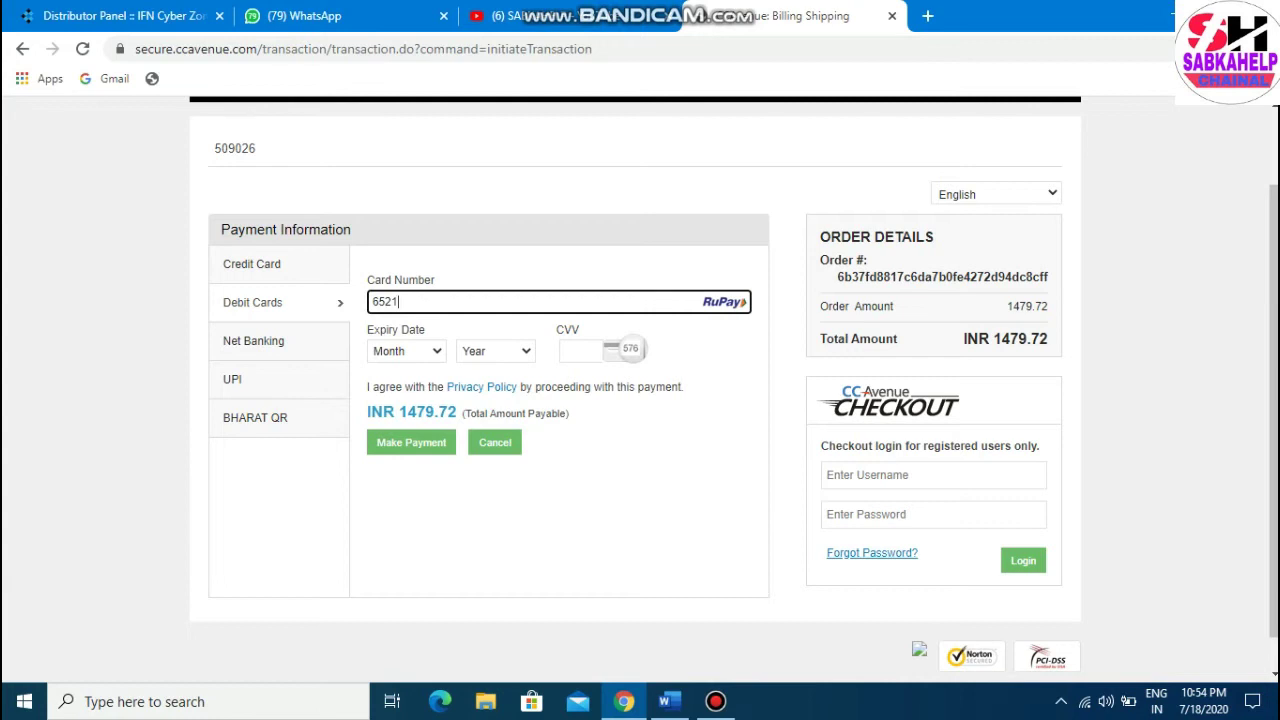
Set expiry to Jan (01) 2026, enter the CVV, and make the payment.
{"action": "key", "text": "Tab"}
{"action": "key", "text": "alt+Down"}
{"action": "key", "text": "Down"}
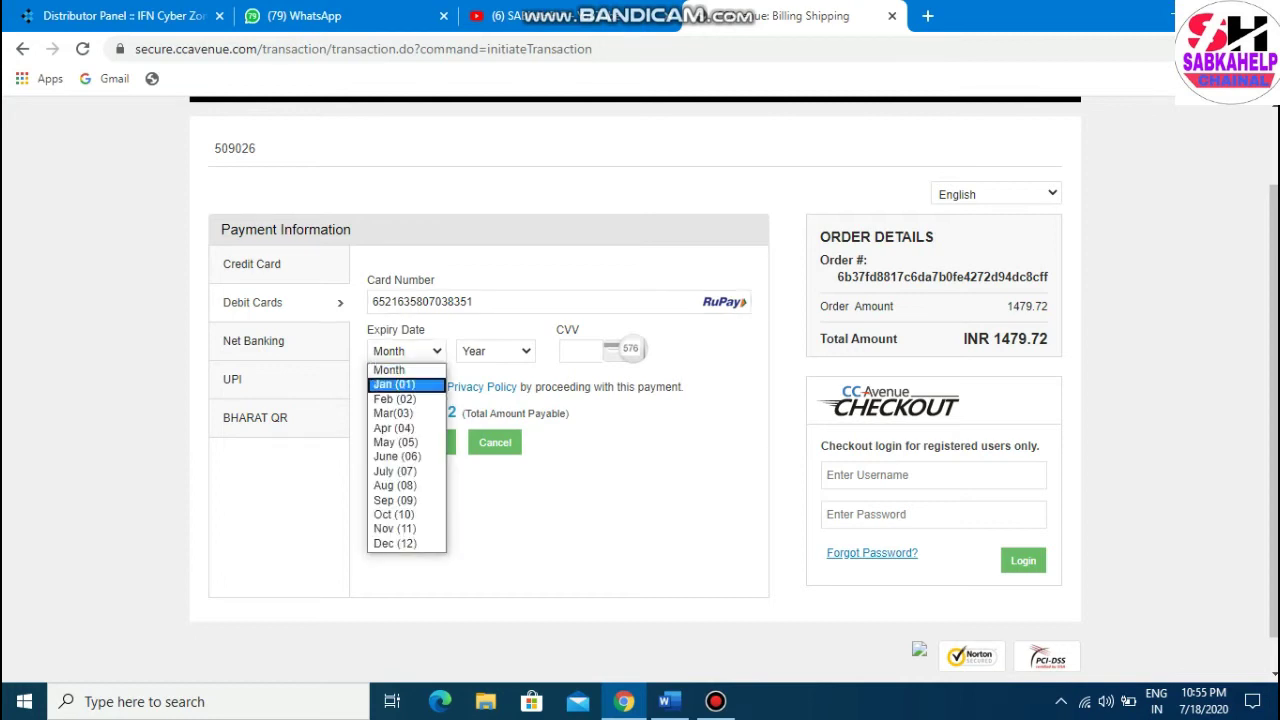
{"action": "key", "text": "Return"}
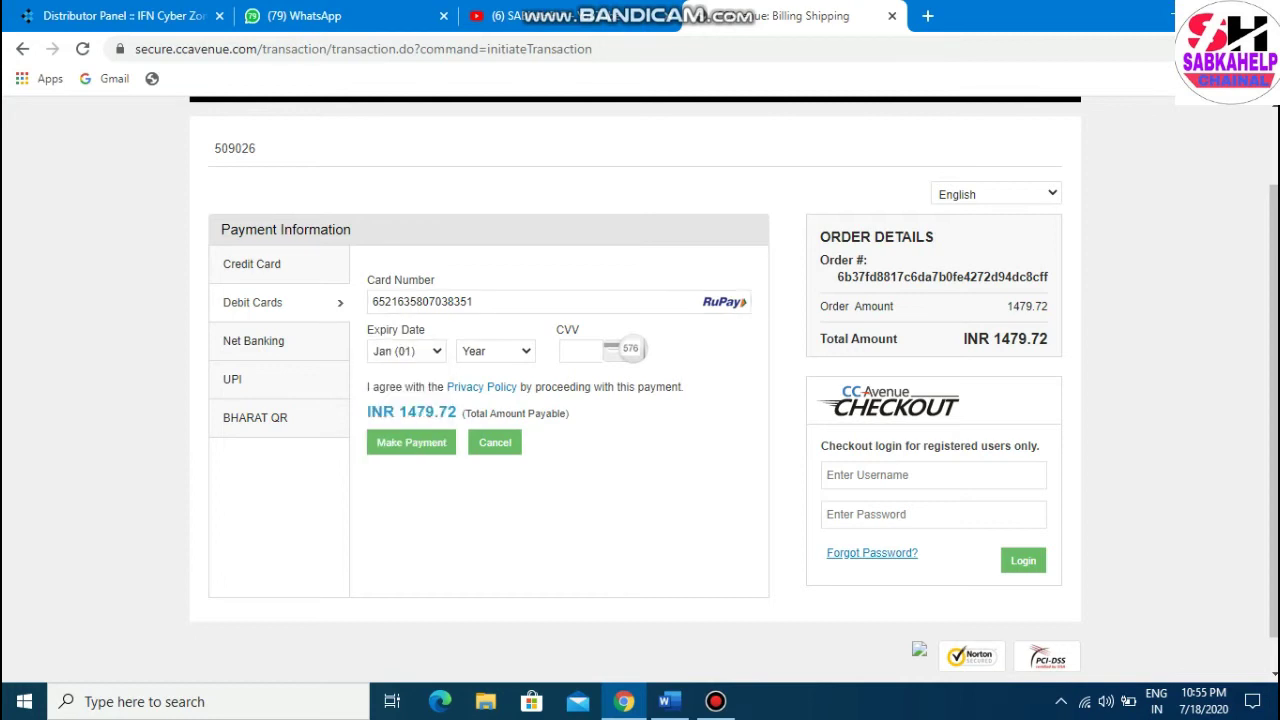
{"action": "key", "text": "Tab"}
{"action": "key", "text": "alt+Down"}
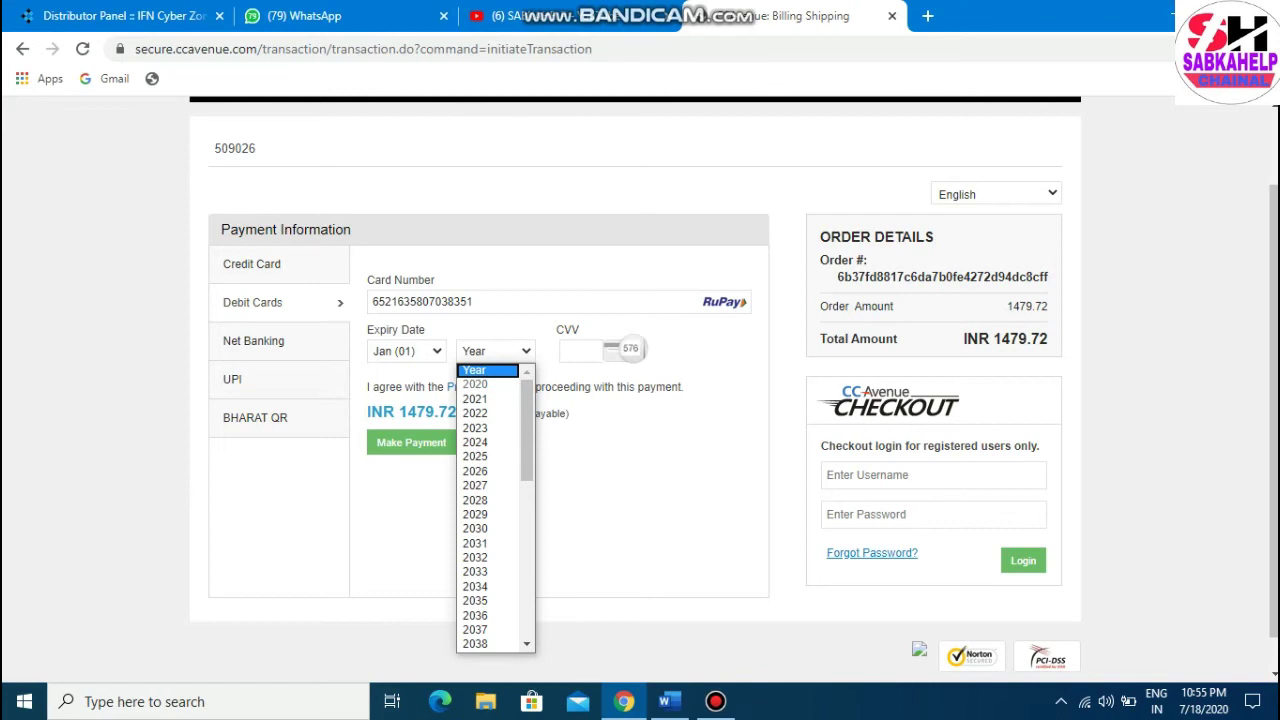
{"action": "left_click", "coordinate": [475, 470]}
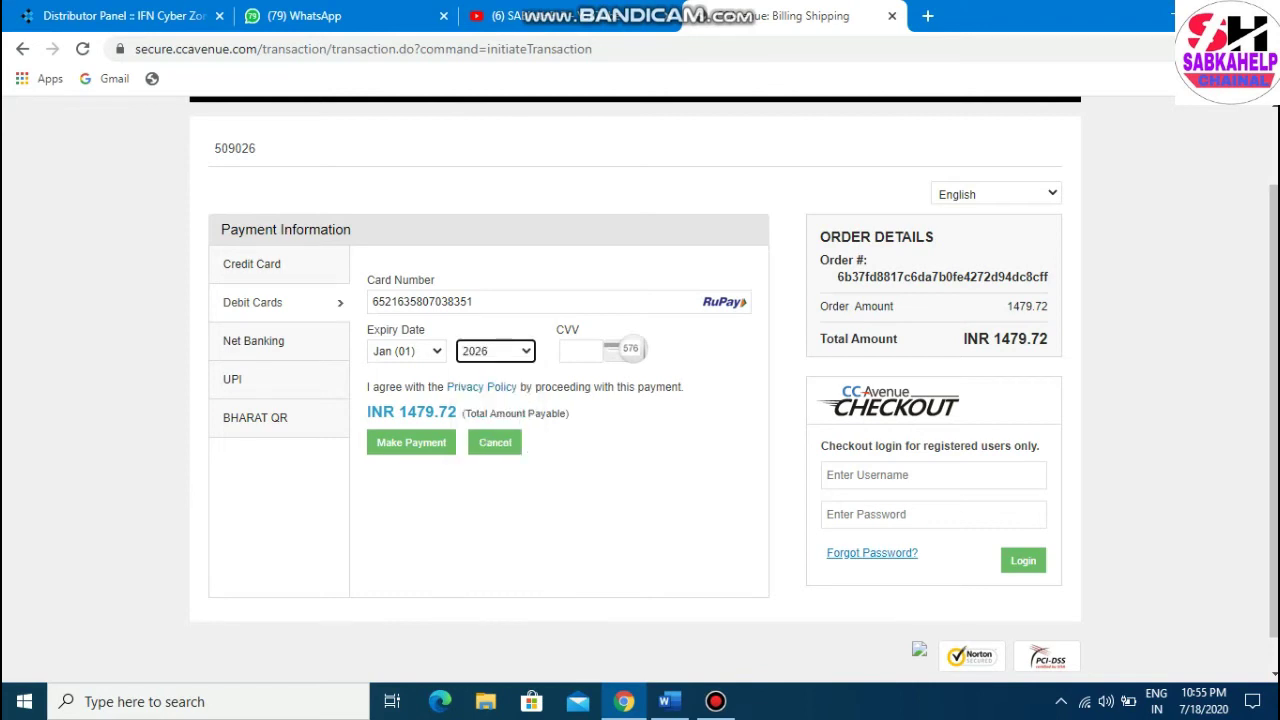
{"action": "left_click", "coordinate": [581, 350]}
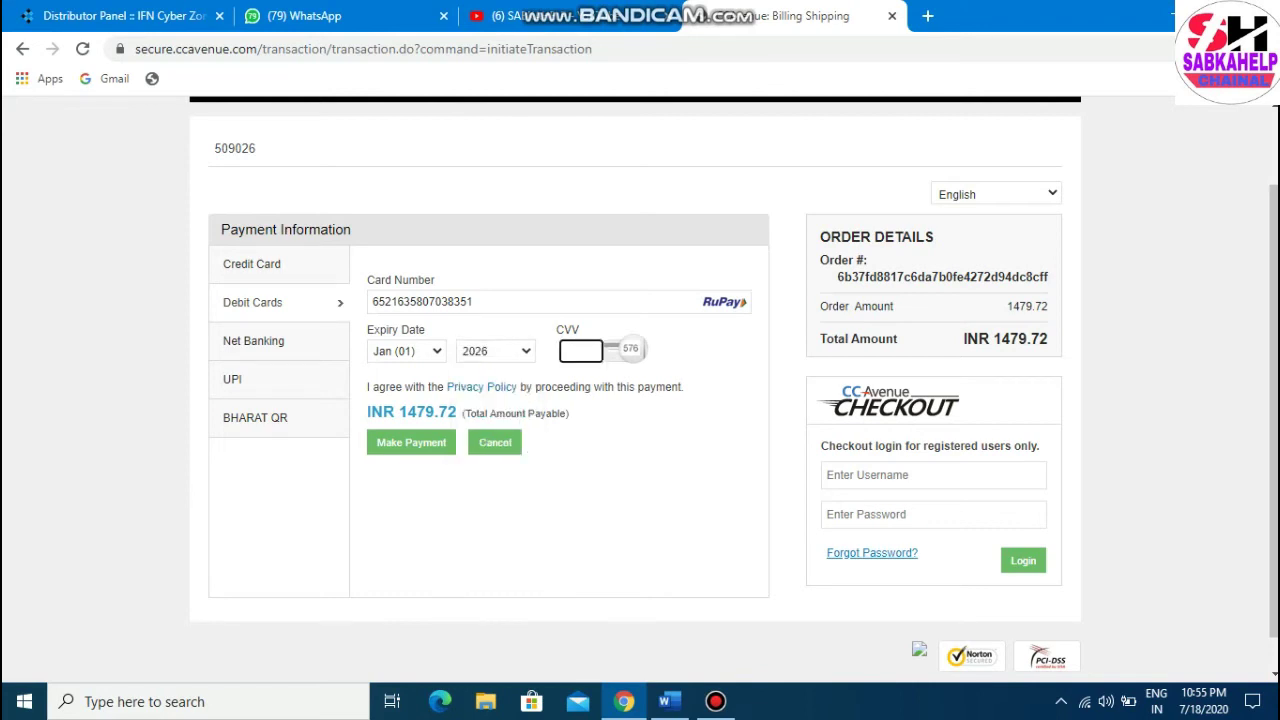
{"action": "left_click", "coordinate": [411, 442]}
{"action": "left_click", "coordinate": [411, 442]}
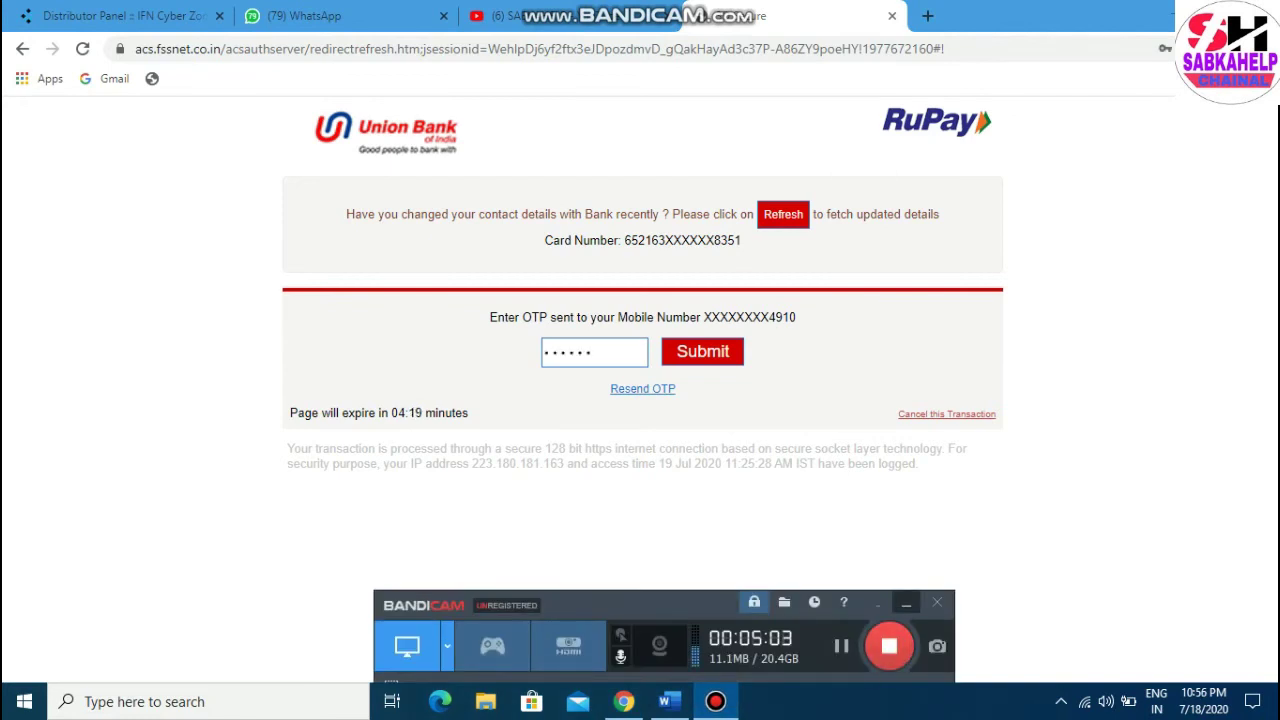
Submit the entered OTP on the Union Bank RuPay verification page.
{"action": "left_click", "coordinate": [906, 603]}
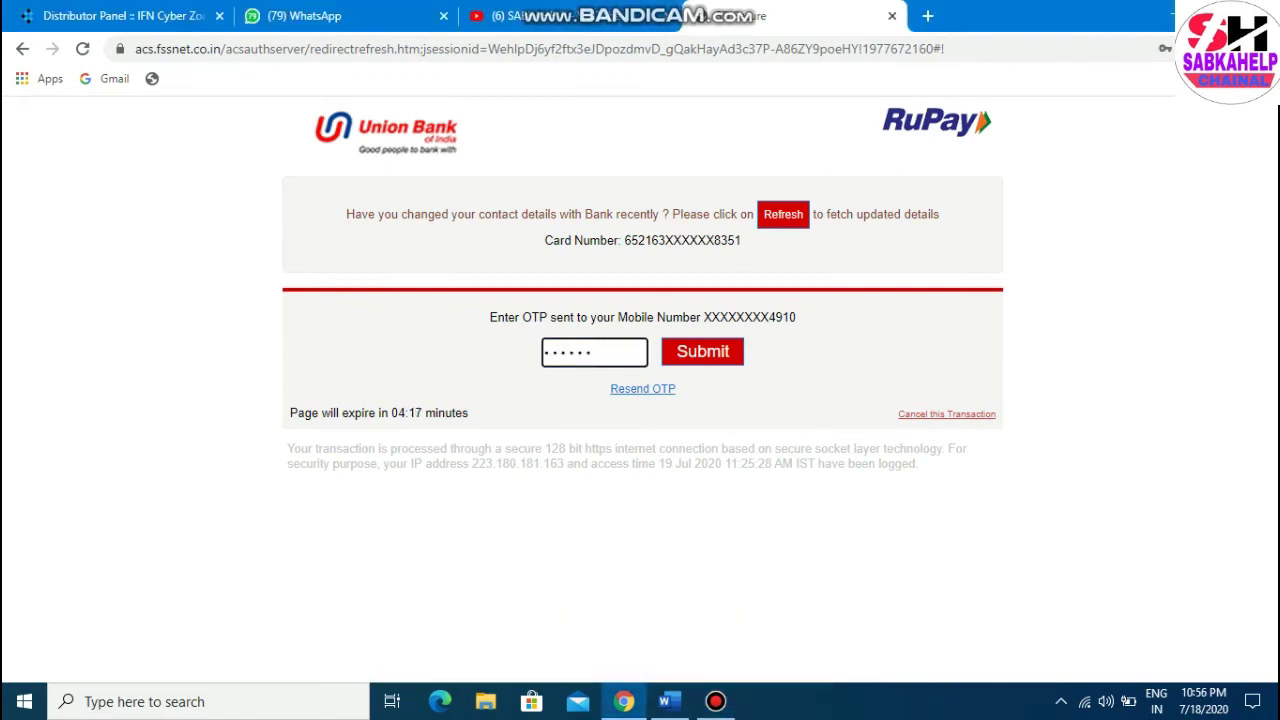
{"action": "key", "text": "Return"}
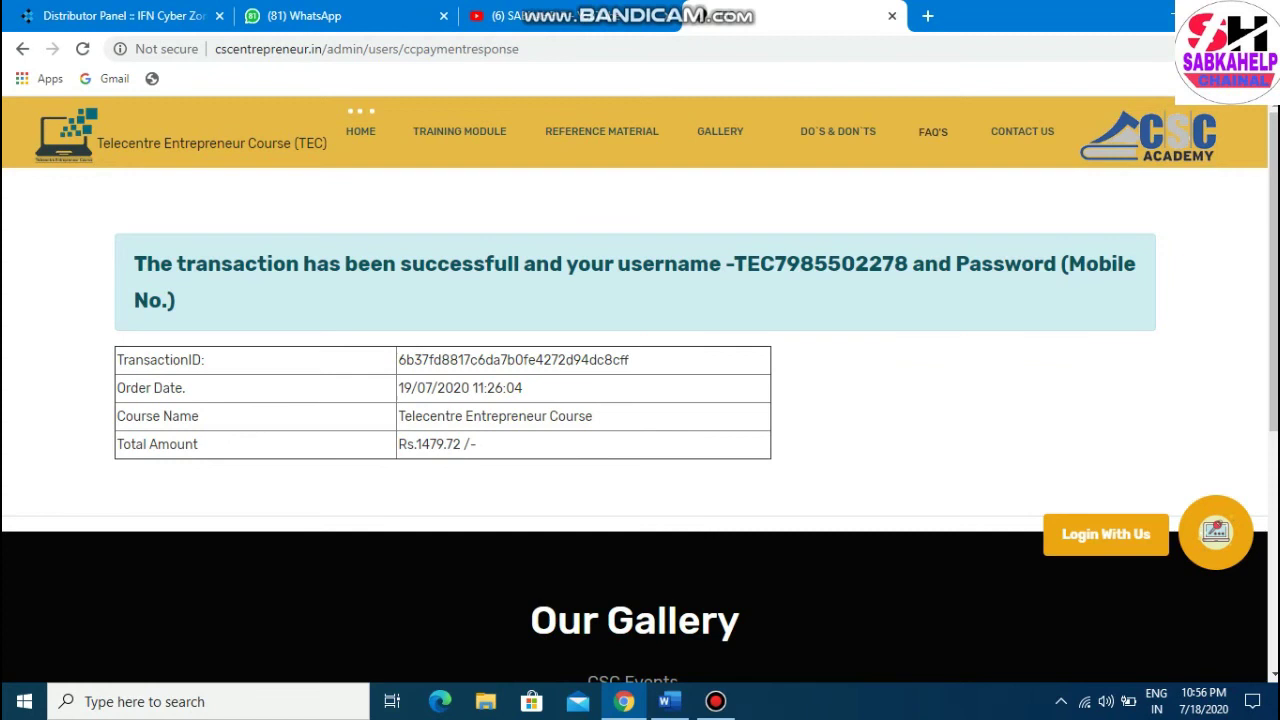
Paste the captured screenshot into the maximized Word notes document, then return to Chrome.
{"action": "left_click", "coordinate": [669, 701]}
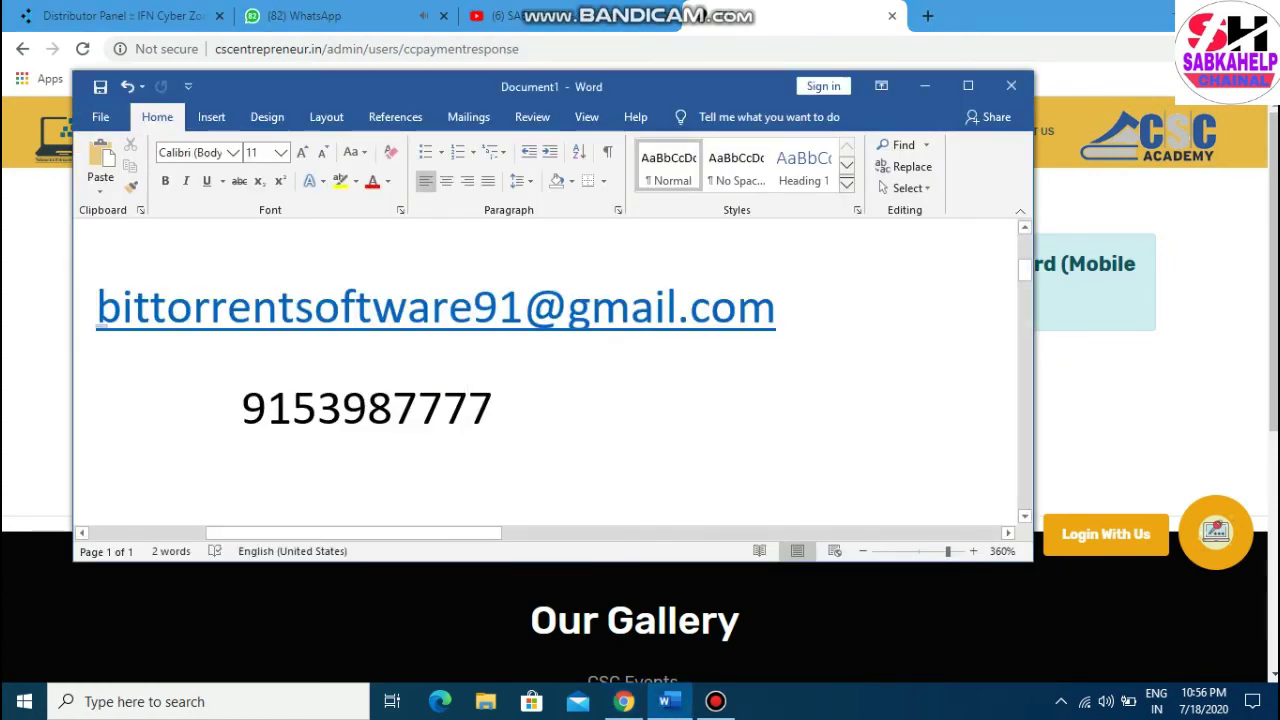
{"action": "key", "text": "ctrl+v"}
{"action": "scroll", "coordinate": [555, 380], "scroll_direction": "down", "scroll_amount": 10}
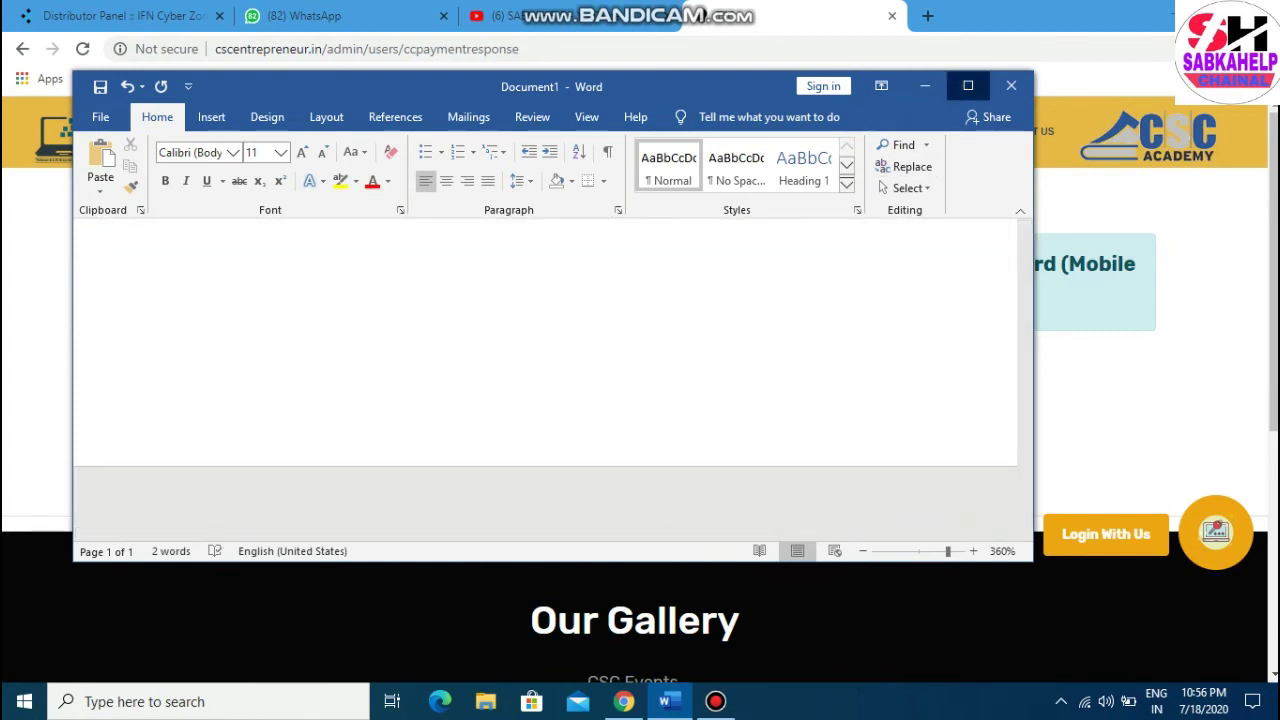
{"action": "left_click", "coordinate": [968, 86]}
{"action": "scroll", "coordinate": [640, 400], "scroll_direction": "up", "scroll_amount": 5}
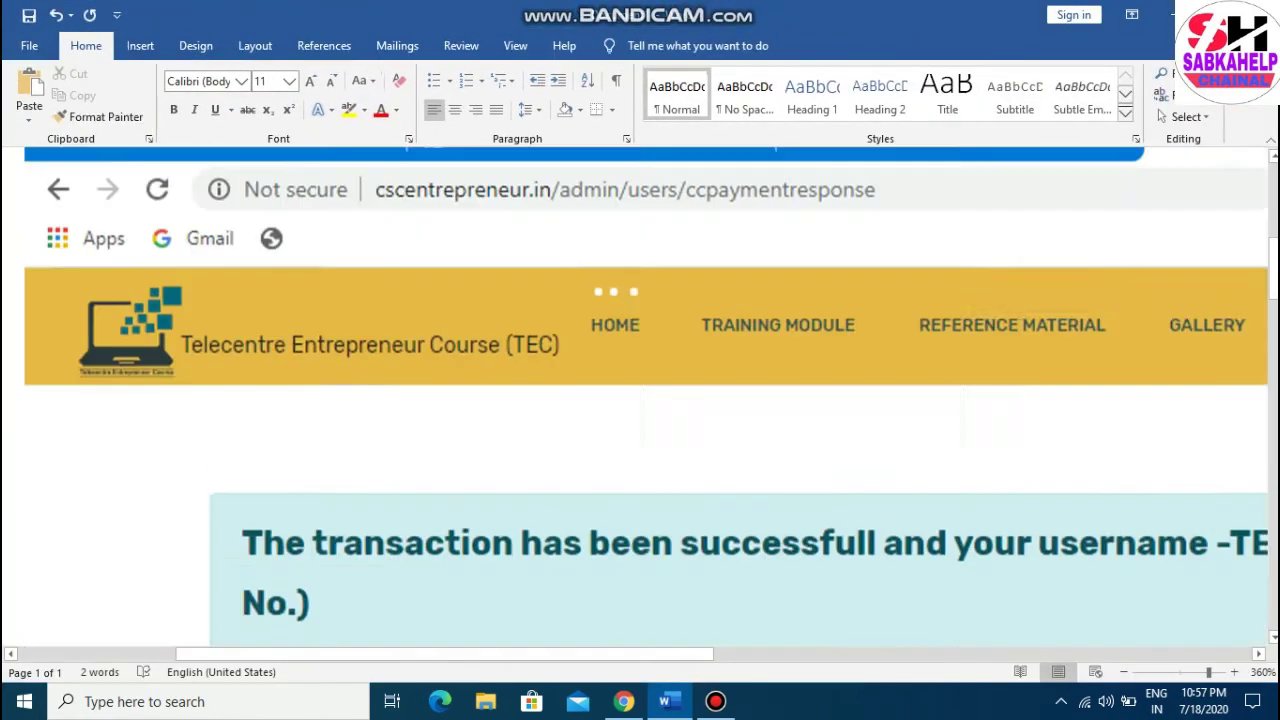
{"action": "key", "text": "alt+Tab"}
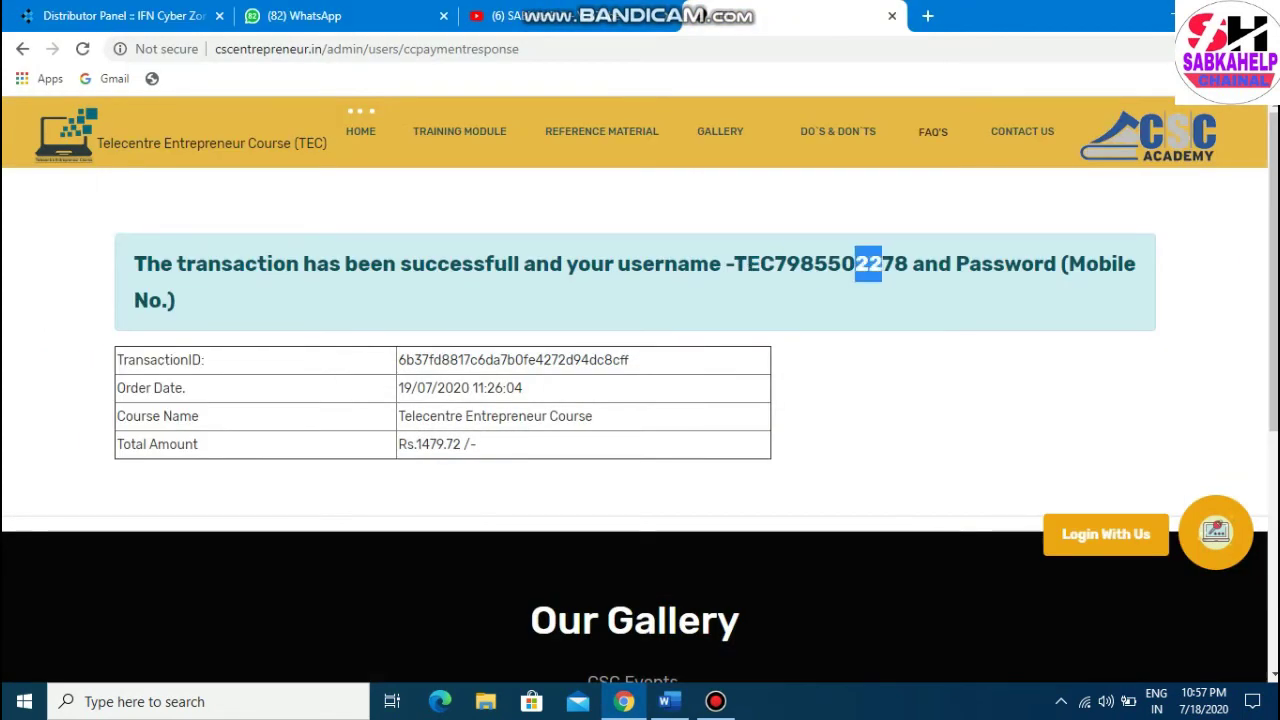
Select and copy the new TEC username from the success message.
{"action": "double_click", "coordinate": [820, 263]}
{"action": "left_click", "coordinate": [820, 263]}
{"action": "double_click", "coordinate": [820, 263]}
{"action": "right_click", "coordinate": [822, 263]}
{"action": "left_click", "coordinate": [846, 268]}
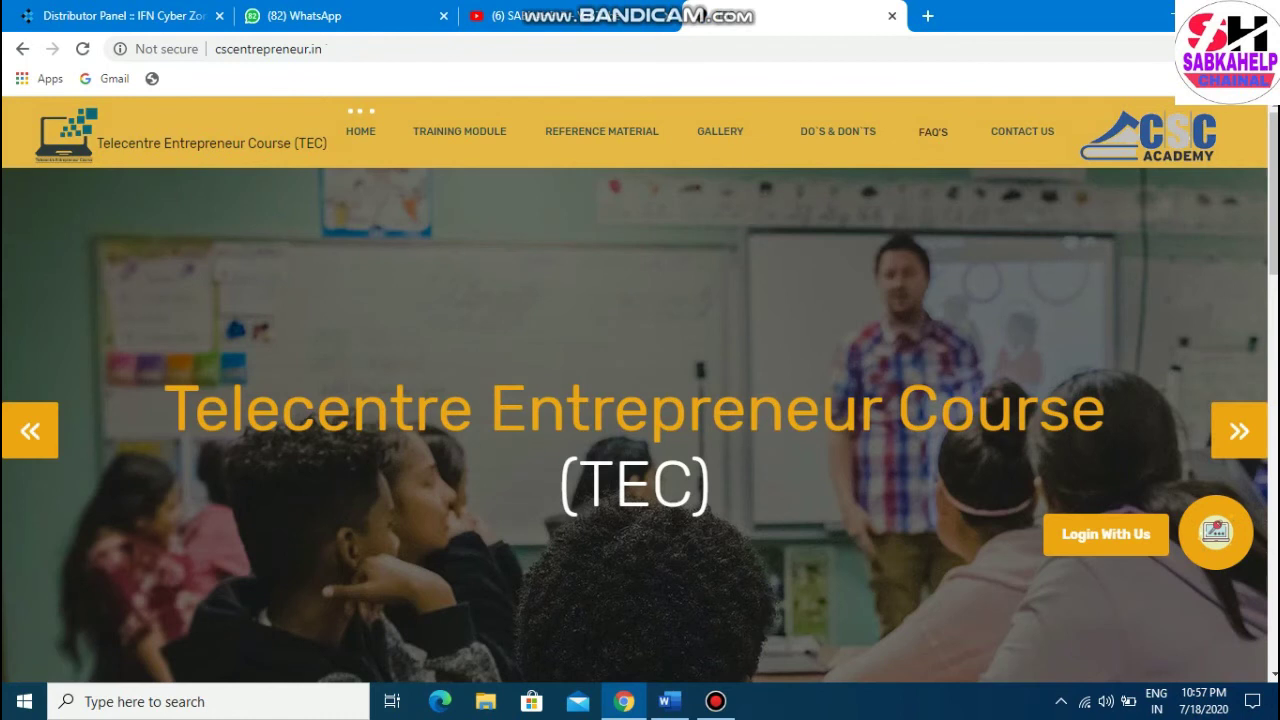
From Login With Us, open the CCE registration form and look through its blank fields.
{"action": "left_click", "coordinate": [1106, 534]}
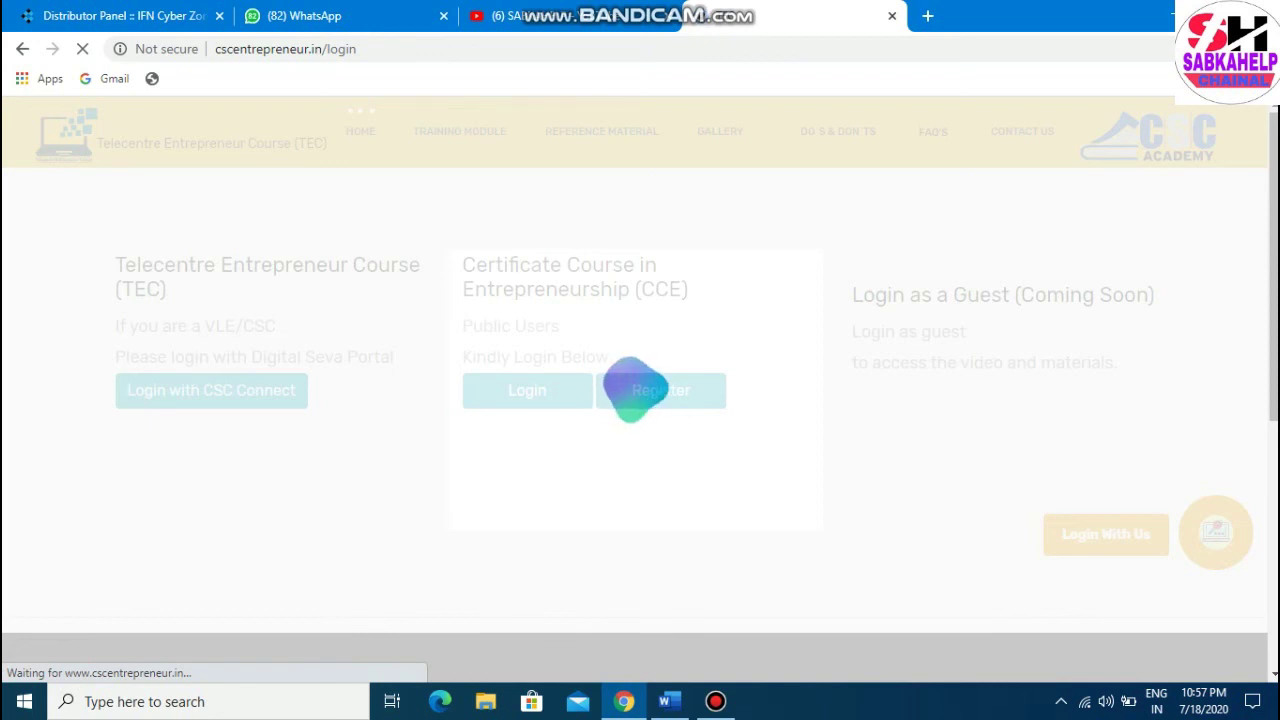
{"action": "left_click", "coordinate": [660, 390]}
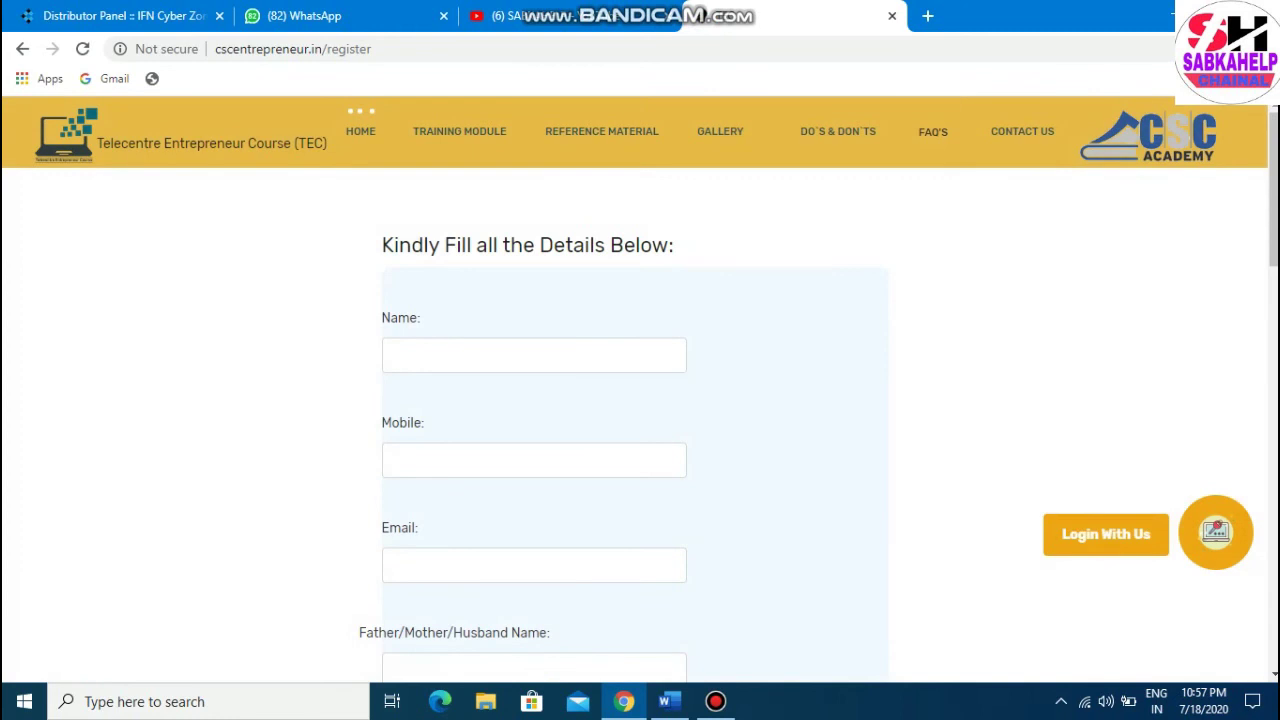
{"action": "scroll", "coordinate": [640, 400], "scroll_direction": "down", "scroll_amount": 4}
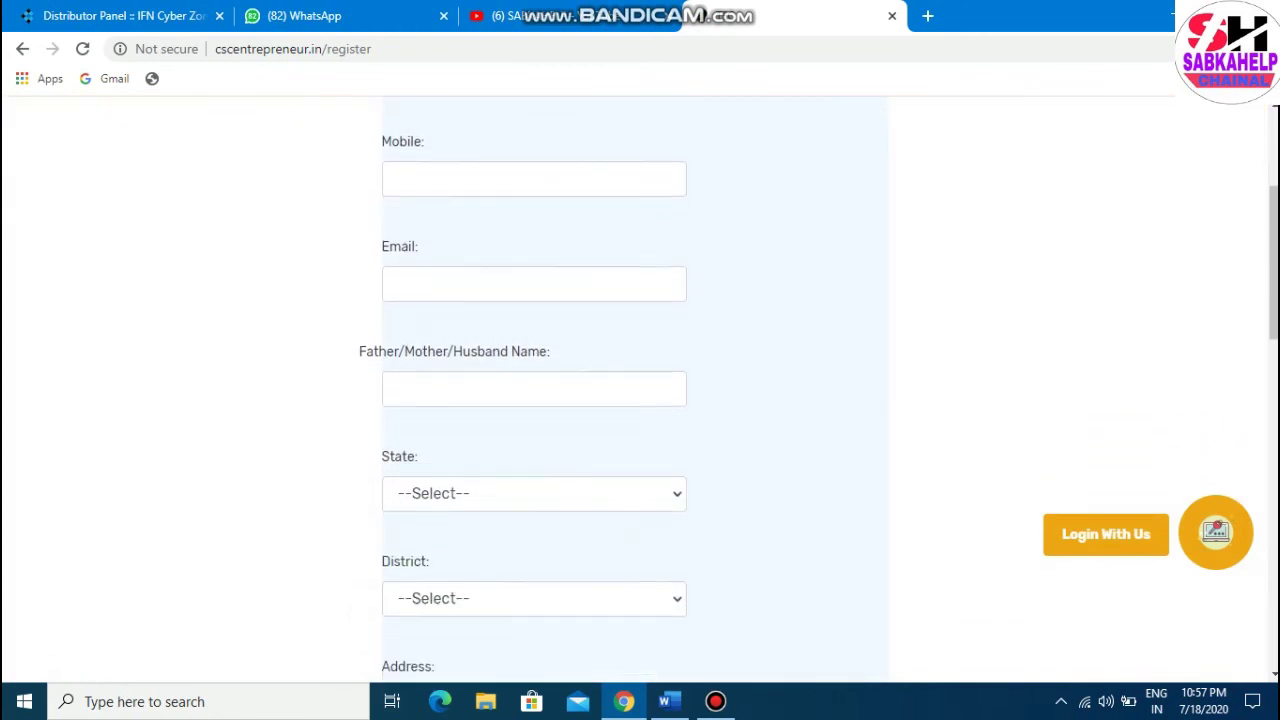
{"action": "scroll", "coordinate": [535, 390], "scroll_direction": "down", "scroll_amount": 4}
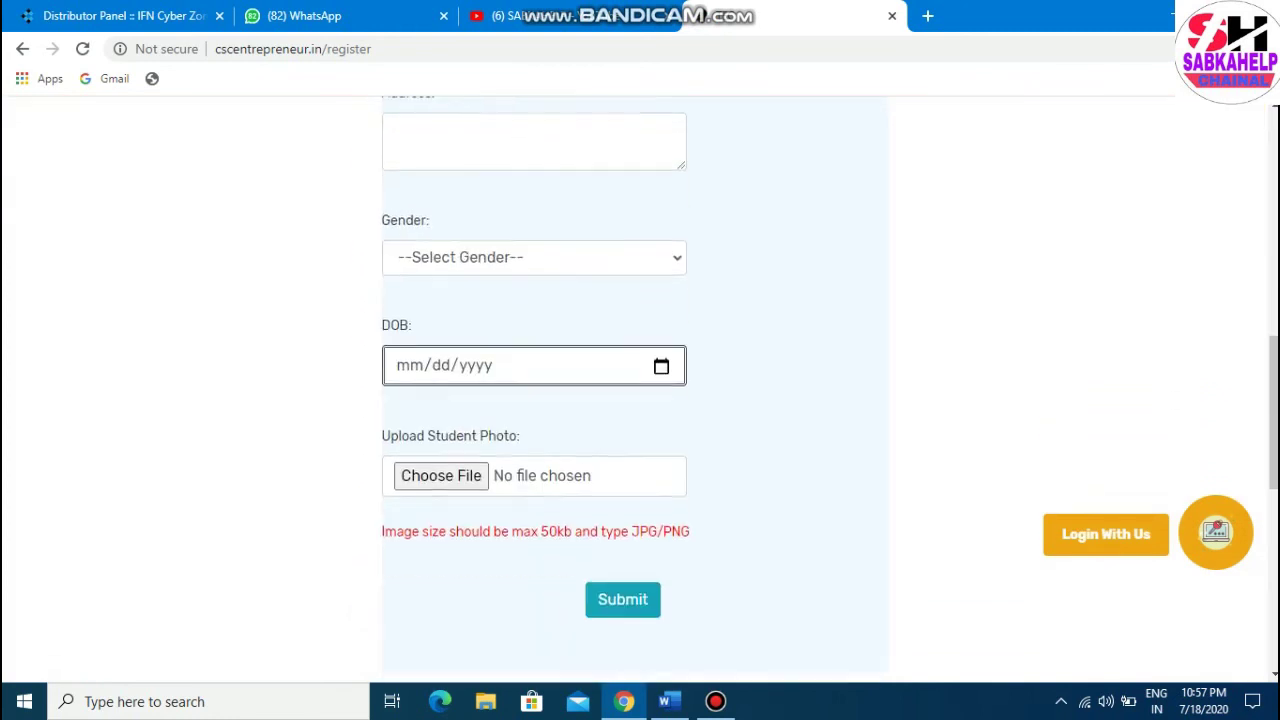
{"action": "scroll", "coordinate": [640, 400], "scroll_direction": "up", "scroll_amount": 7}
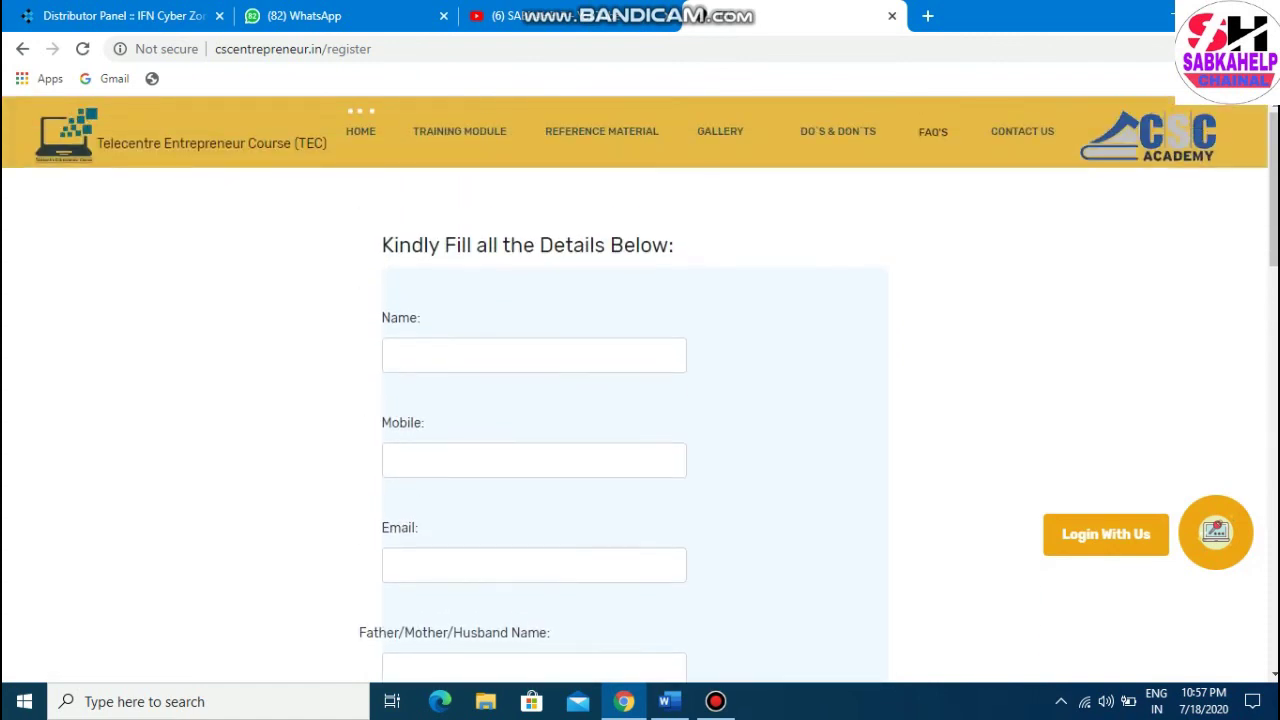
{"action": "scroll", "coordinate": [640, 400], "scroll_direction": "down", "scroll_amount": 1}
{"action": "scroll", "coordinate": [640, 400], "scroll_direction": "down", "scroll_amount": 2}
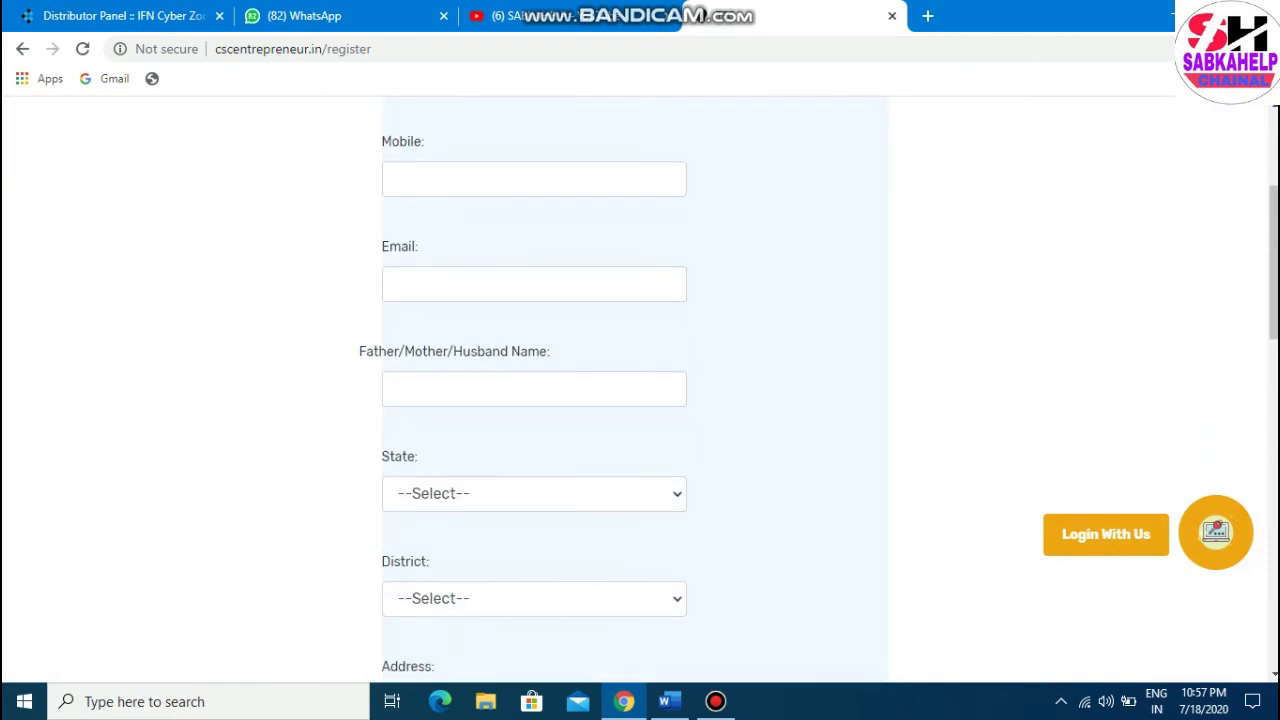
{"action": "scroll", "coordinate": [460, 405], "scroll_direction": "down", "scroll_amount": 1}
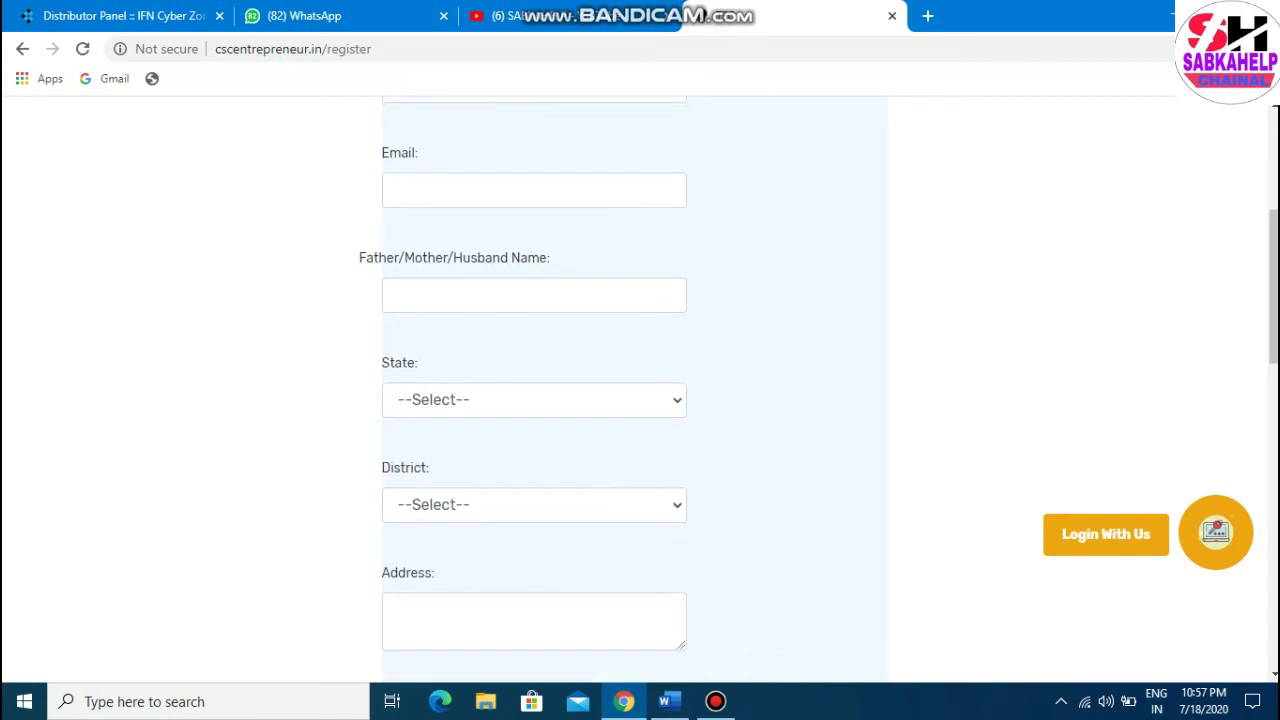
{"action": "scroll", "coordinate": [460, 405], "scroll_direction": "down", "scroll_amount": 1}
{"action": "scroll", "coordinate": [534, 400], "scroll_direction": "down", "scroll_amount": 1}
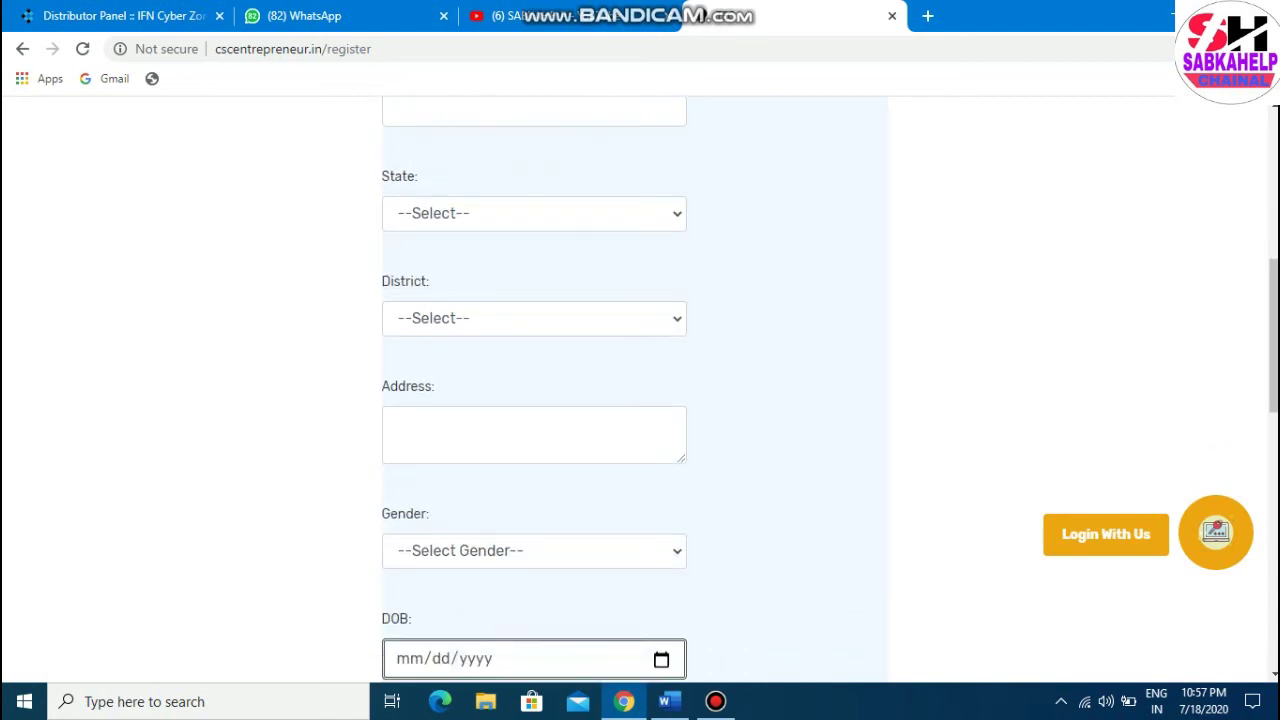
{"action": "scroll", "coordinate": [534, 400], "scroll_direction": "down", "scroll_amount": 1}
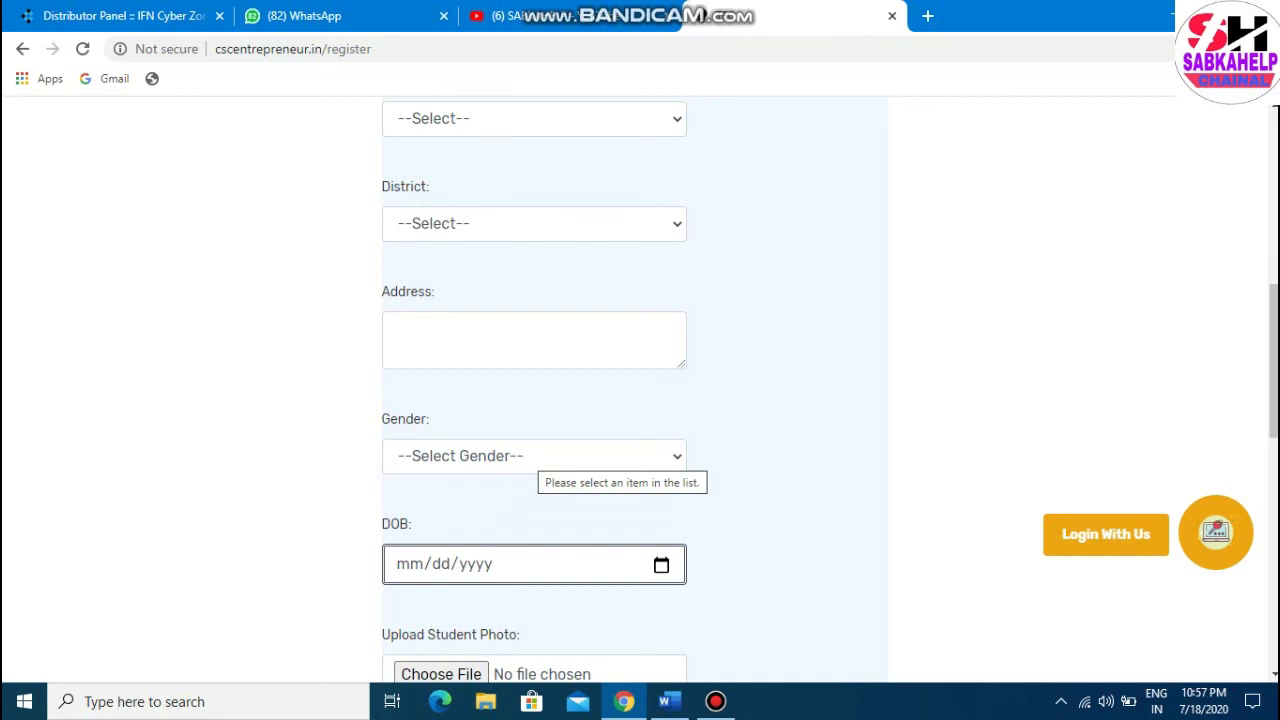
{"action": "scroll", "coordinate": [540, 470], "scroll_direction": "down", "scroll_amount": 2}
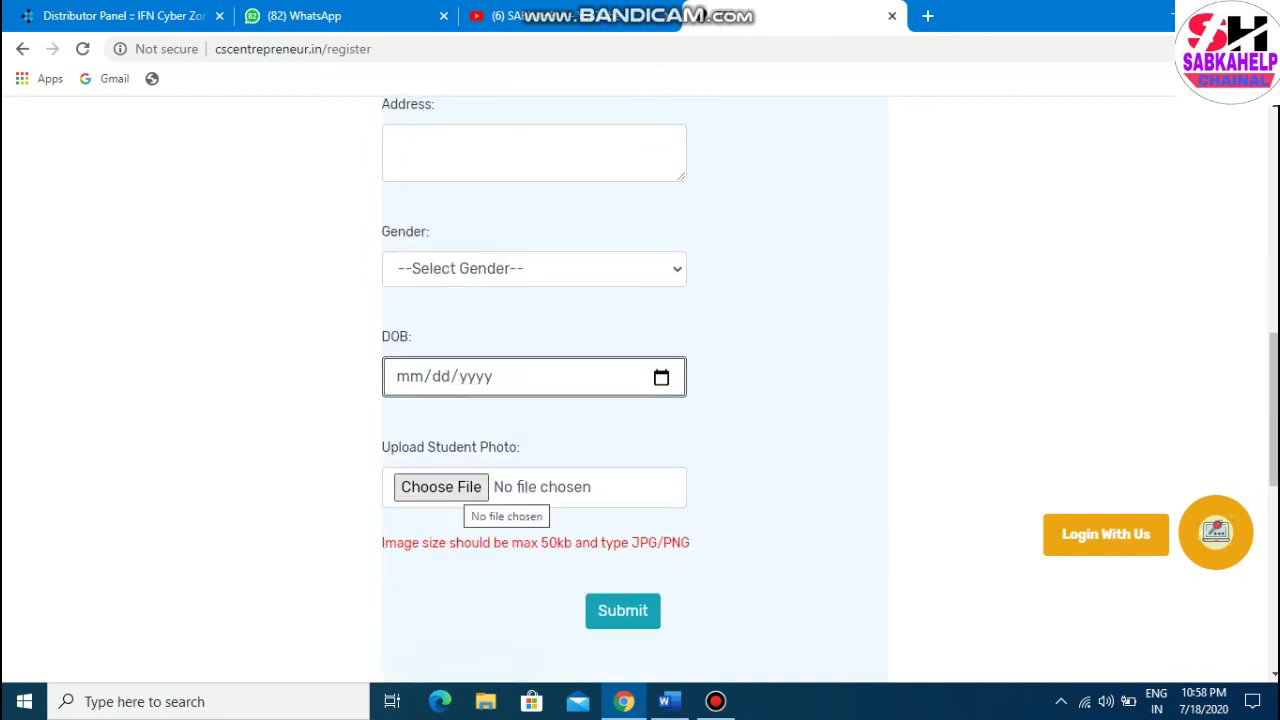
Try submitting the empty registration form and review the page afterwards.
{"action": "left_click", "coordinate": [622, 610]}
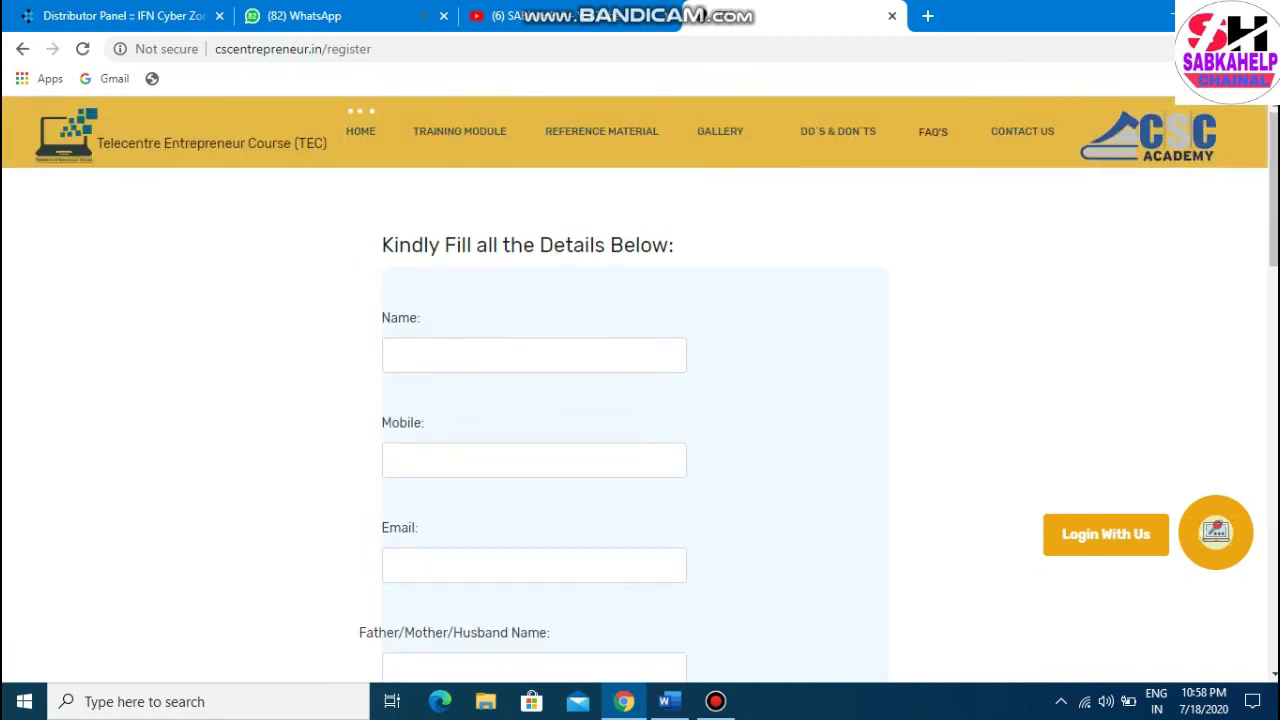
{"action": "scroll", "coordinate": [640, 390], "scroll_direction": "down", "scroll_amount": 5}
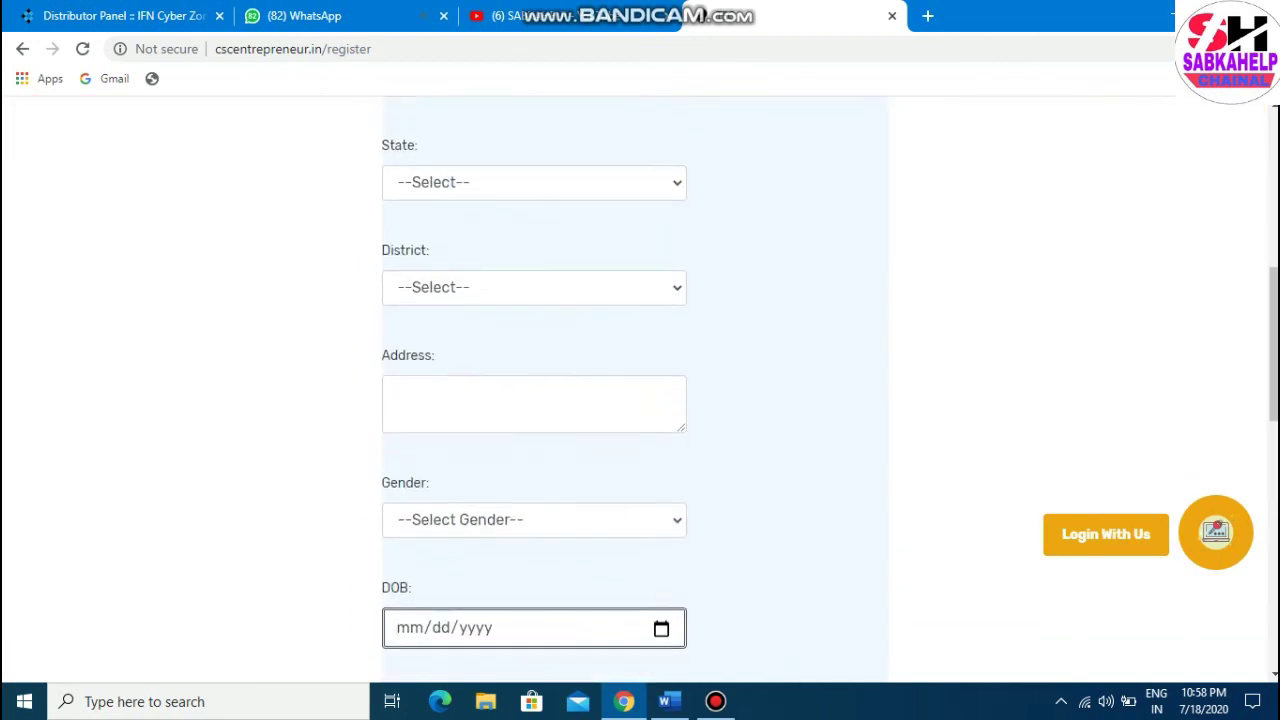
{"action": "scroll", "coordinate": [640, 390], "scroll_direction": "up", "scroll_amount": 2}
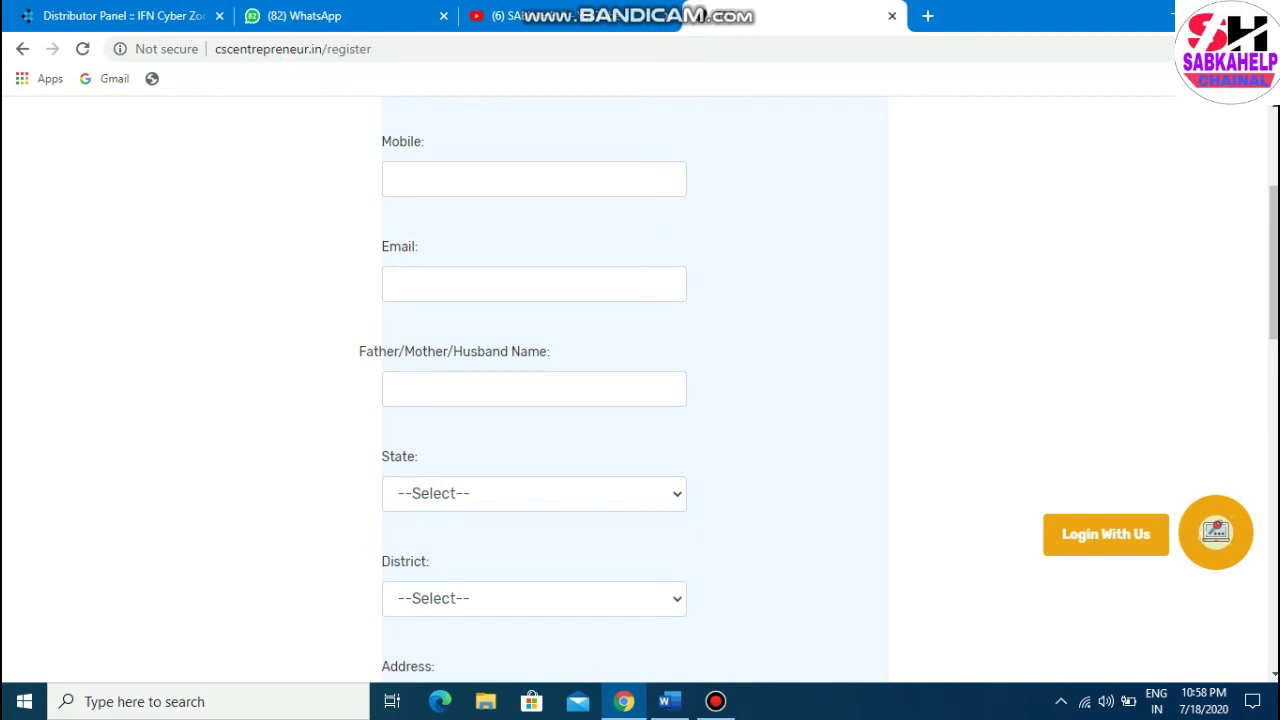
{"action": "scroll", "coordinate": [640, 390], "scroll_direction": "down", "scroll_amount": 5}
{"action": "scroll", "coordinate": [640, 390], "scroll_direction": "up", "scroll_amount": 5}
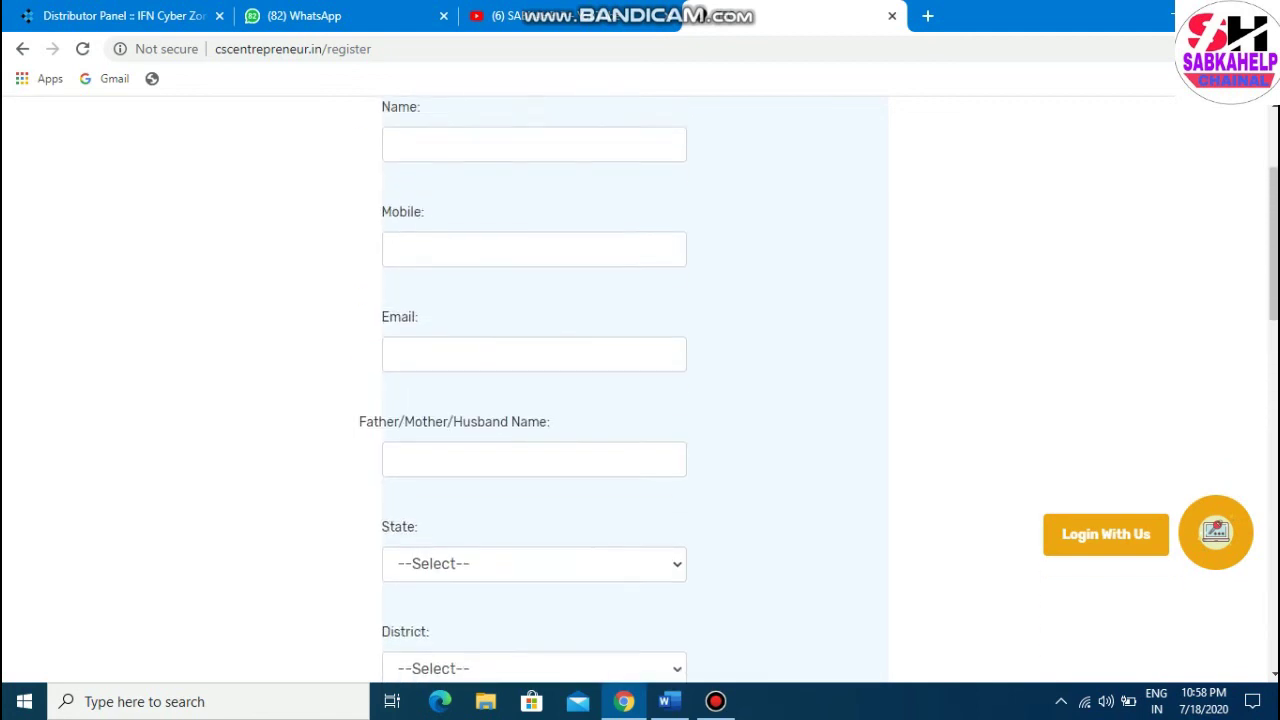
{"action": "scroll", "coordinate": [640, 390], "scroll_direction": "up", "scroll_amount": 3}
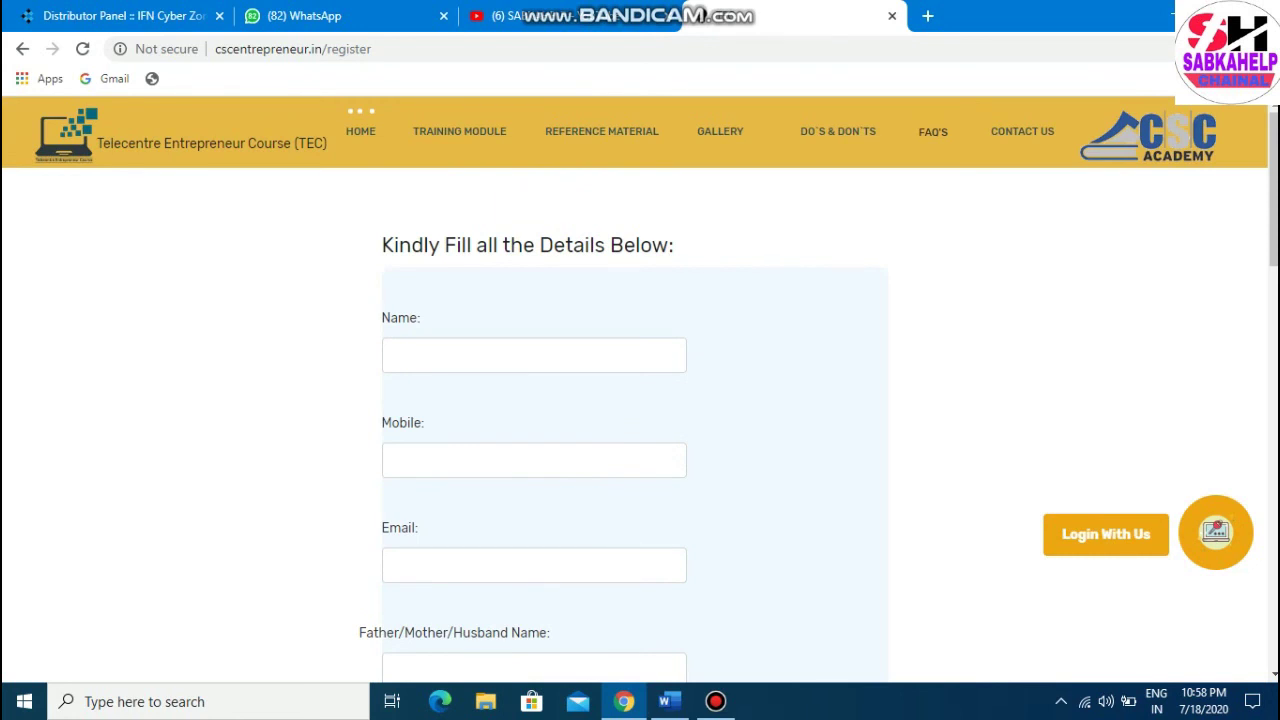